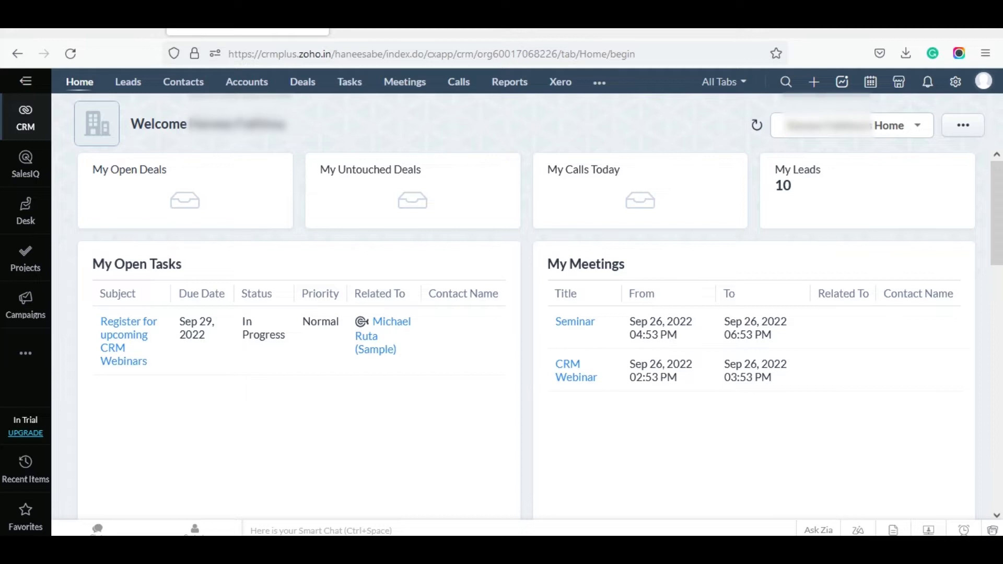
# - Open the list of all Marketplace extensions in the CRM setup
pyautogui.press('F11')
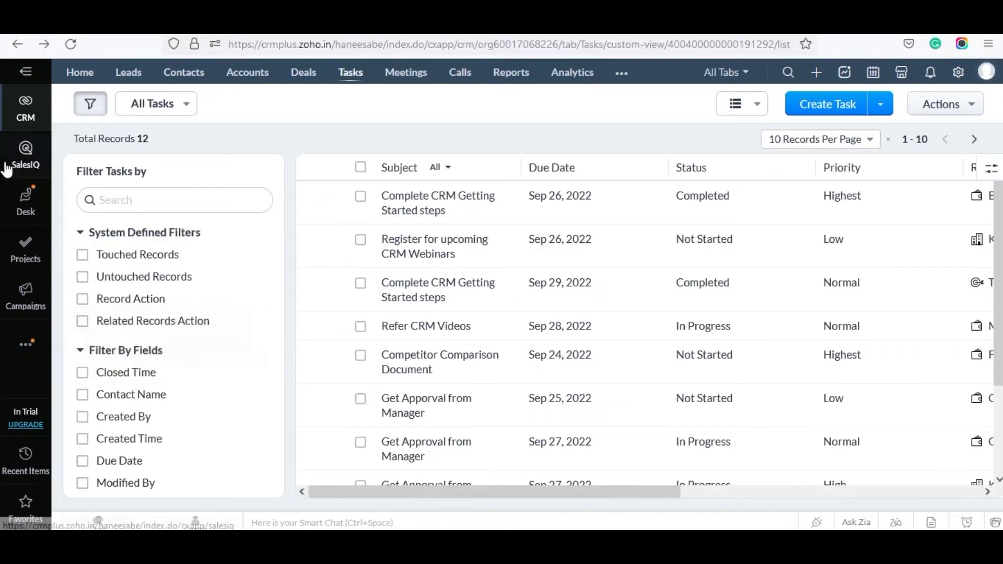
pyautogui.click(957, 73)
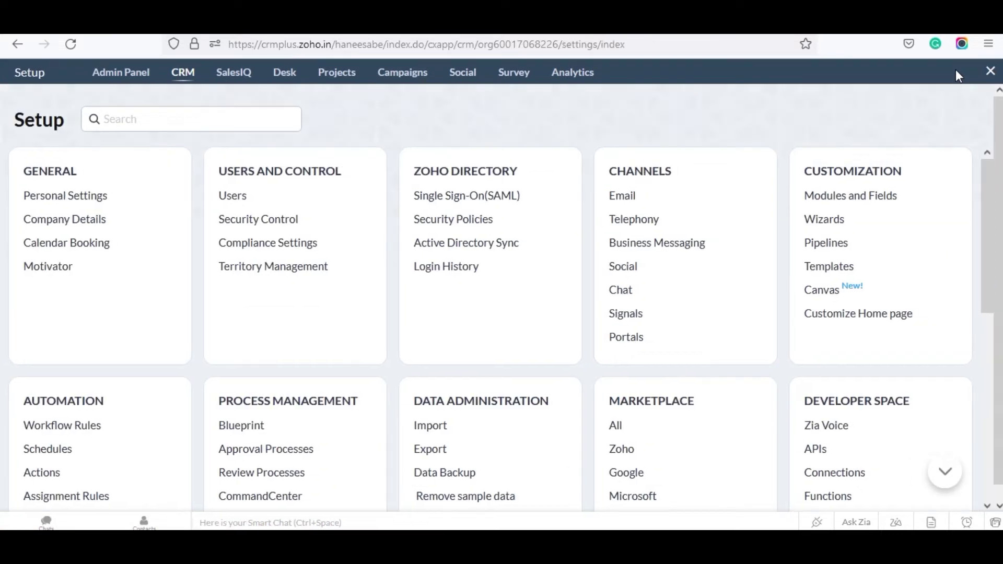
pyautogui.scroll(-3, 617, 290)
pyautogui.click(617, 291)
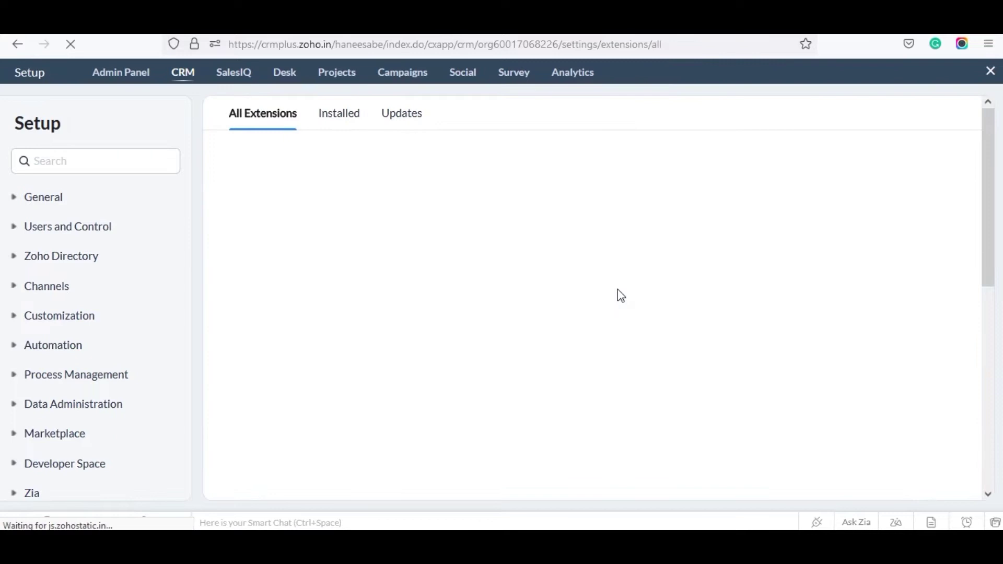
# - Search the extensions for "Bid" and open the Xero bidirectional integration for Zoho CRM page
pyautogui.click(844, 181)
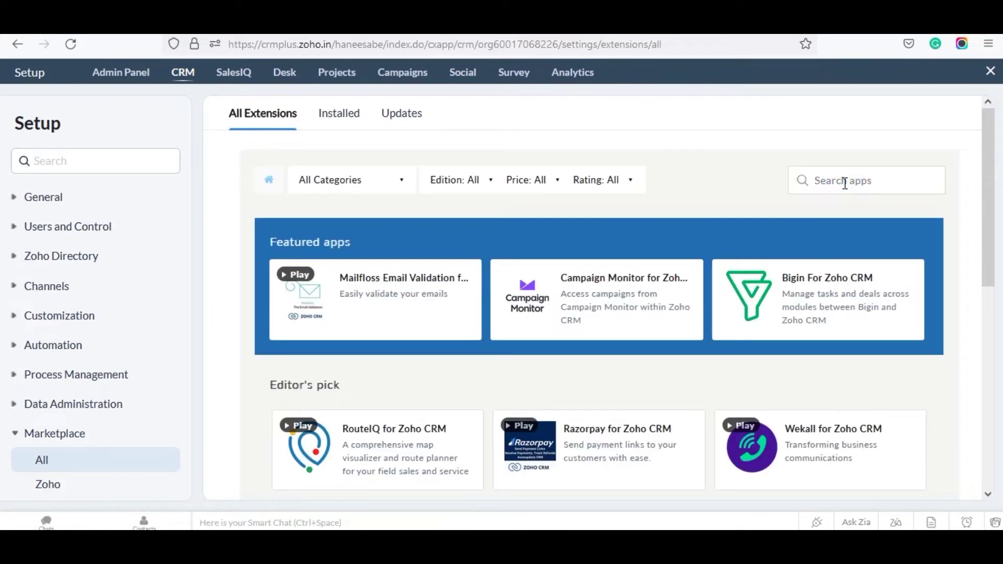
pyautogui.write('Bid')
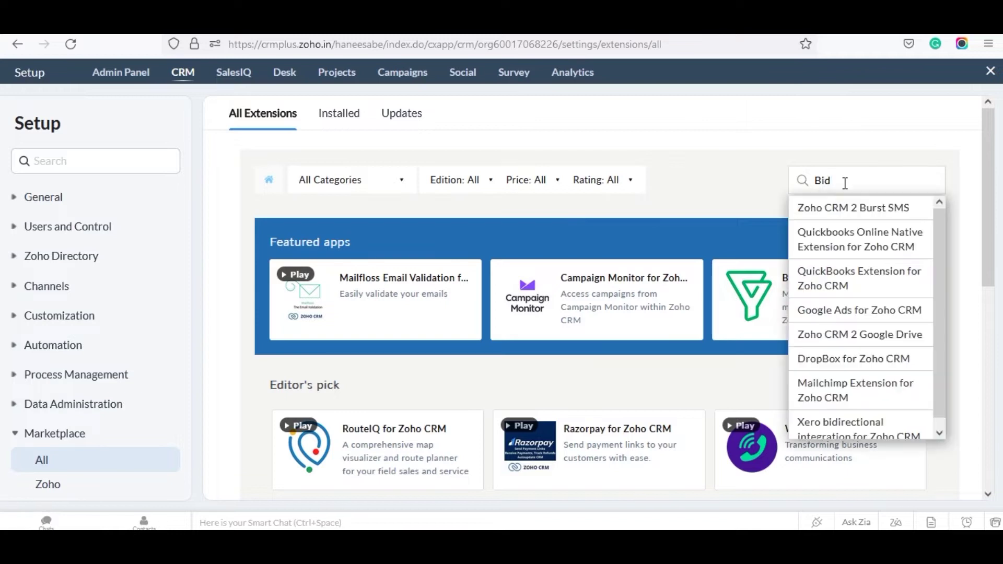
pyautogui.click(862, 423)
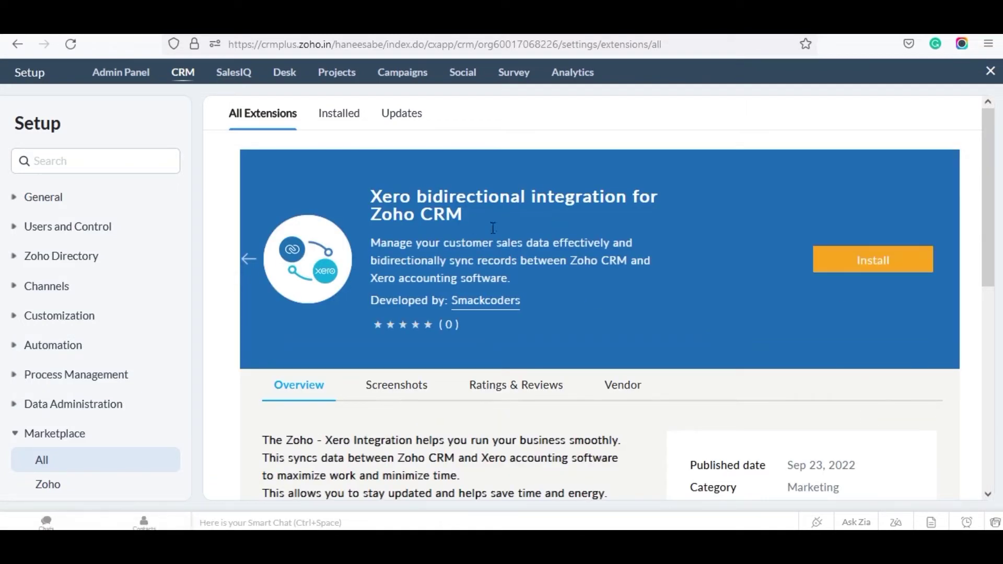
# - Start installing the Xero extension, allowing Marketplace vendors to make contact and agreeing to both the vendor's and Zoho Marketplace's terms
pyautogui.scroll(-2, 900, 202)
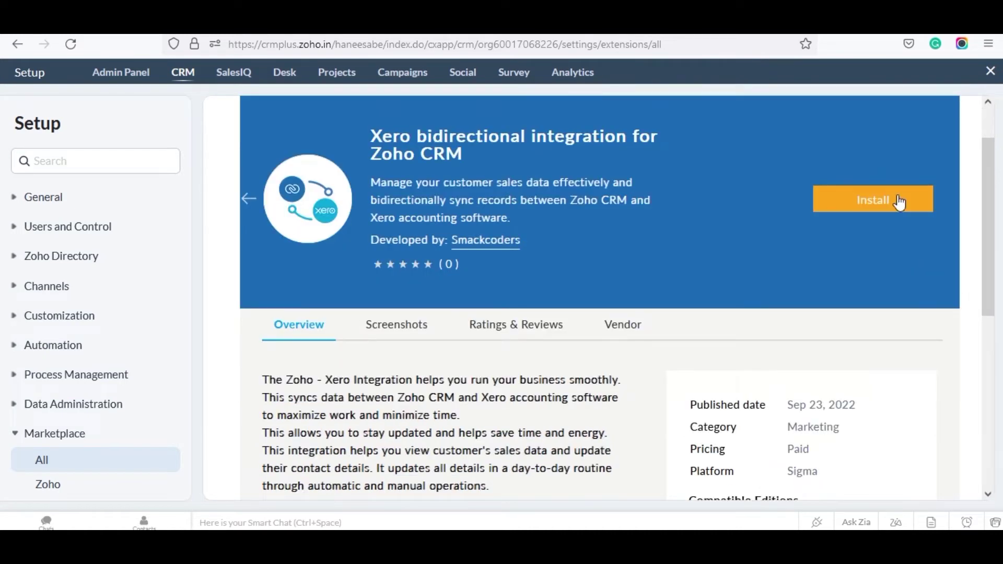
pyautogui.click(899, 201)
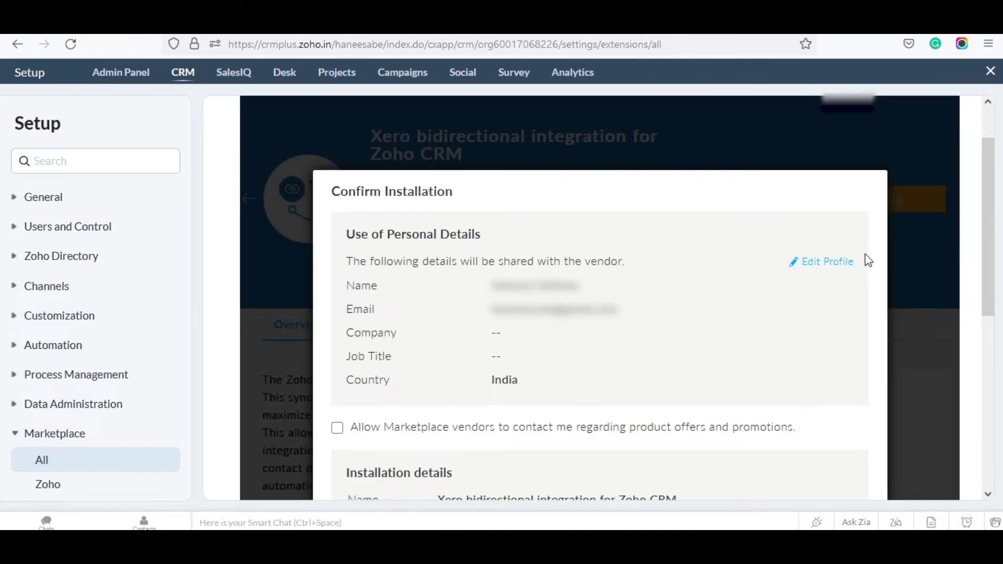
pyautogui.scroll(-4, 986, 246)
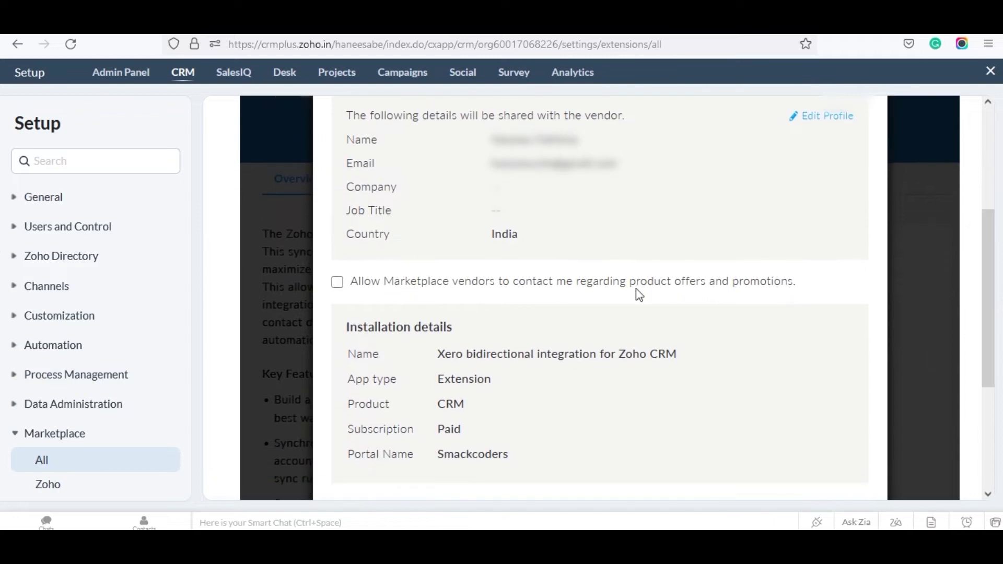
pyautogui.click(337, 283)
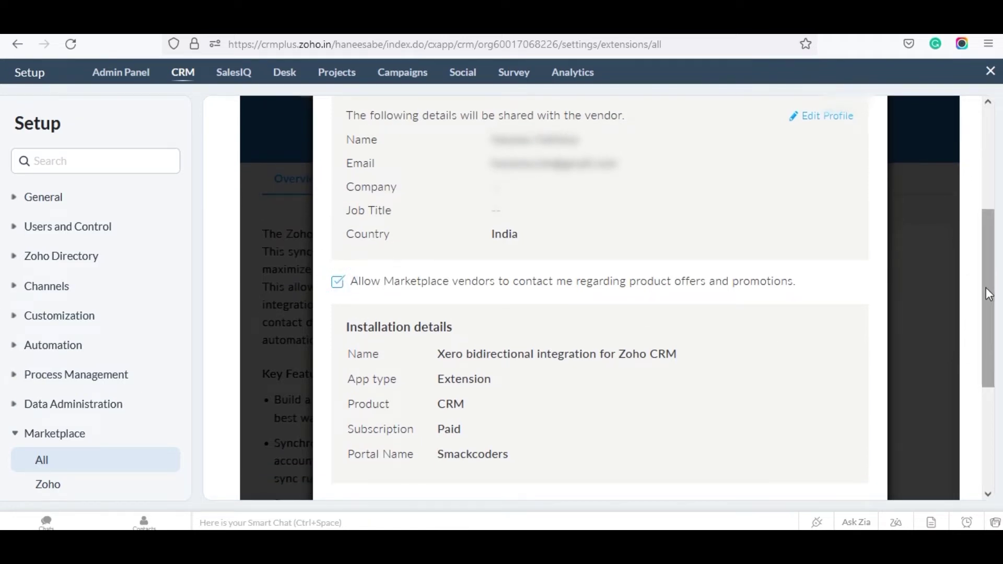
pyautogui.moveTo(988, 291); pyautogui.dragTo(987, 392)
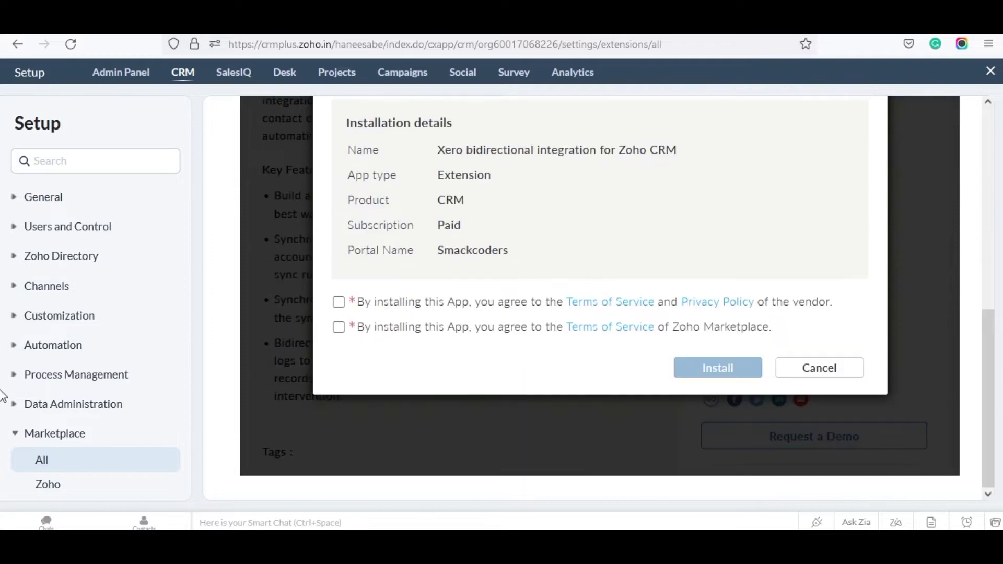
pyautogui.click(339, 303)
pyautogui.click(339, 328)
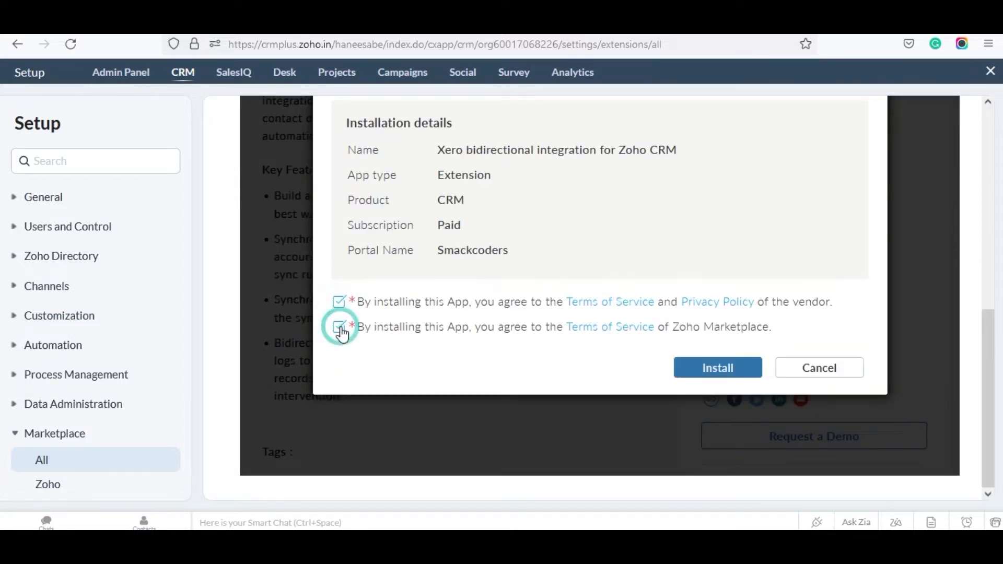
pyautogui.click(704, 368)
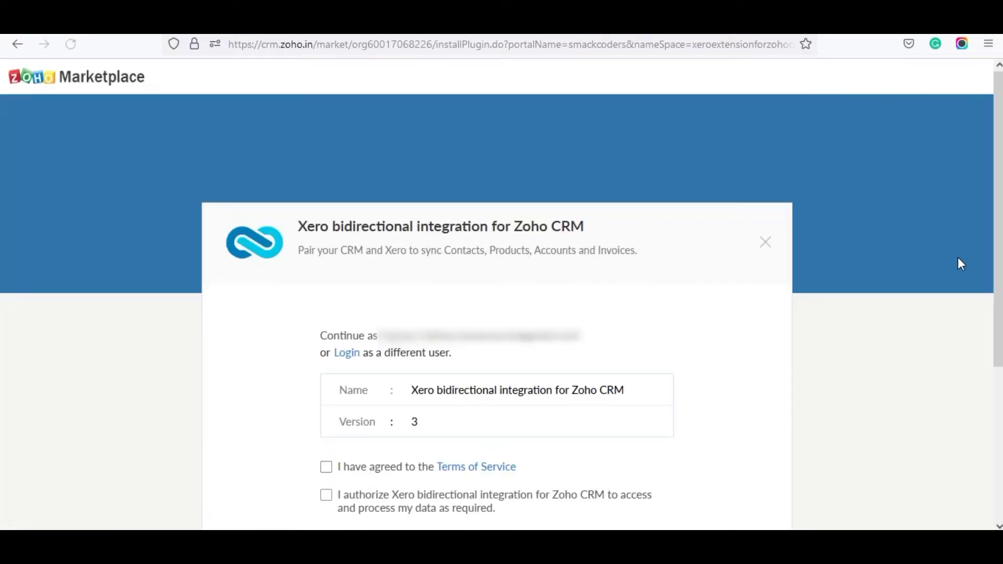
# - Agree to the Terms of Service, authorize the extension's data access, and confirm the installation for admins only
pyautogui.scroll(-4, 3, 300)
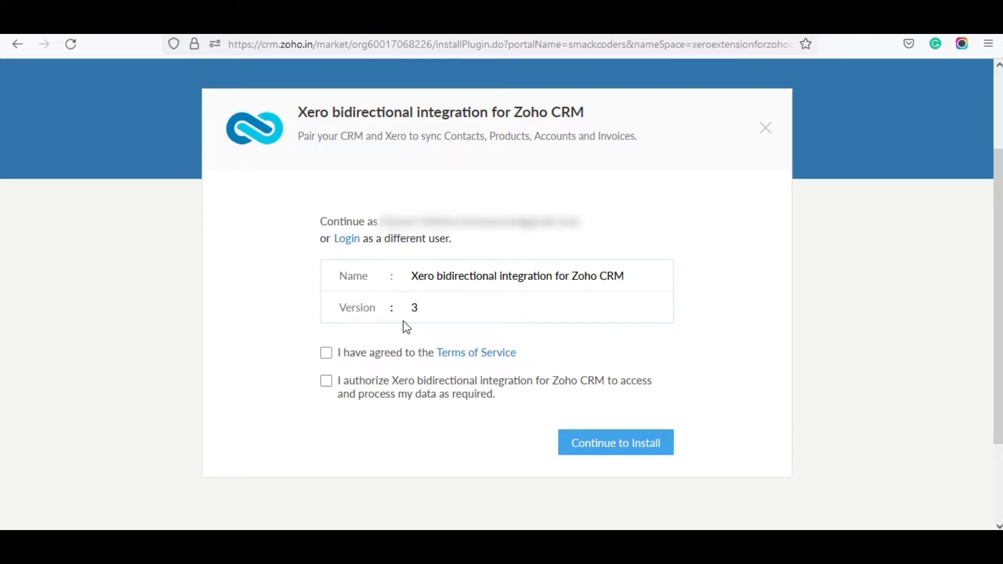
pyautogui.click(326, 353)
pyautogui.click(326, 382)
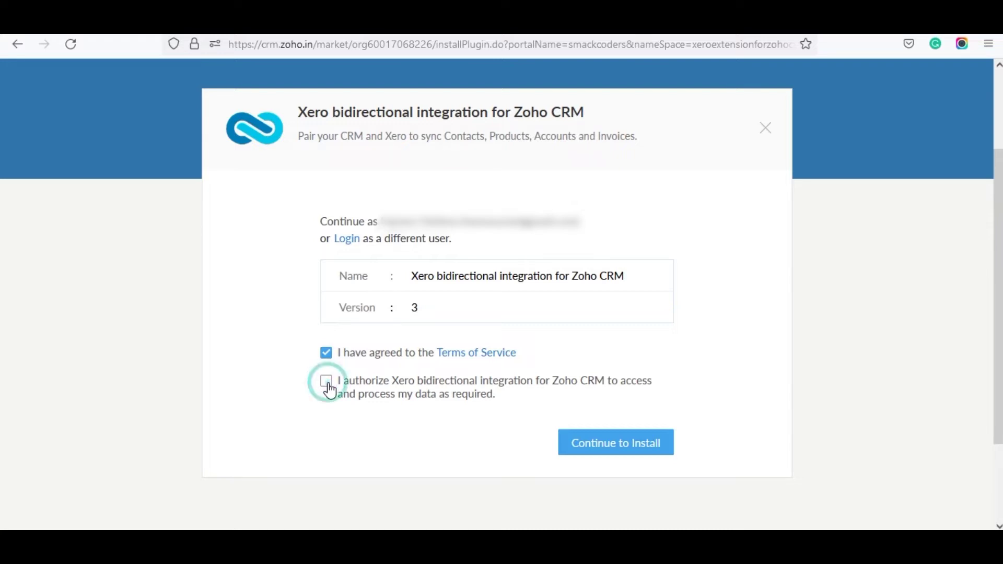
pyautogui.click(603, 449)
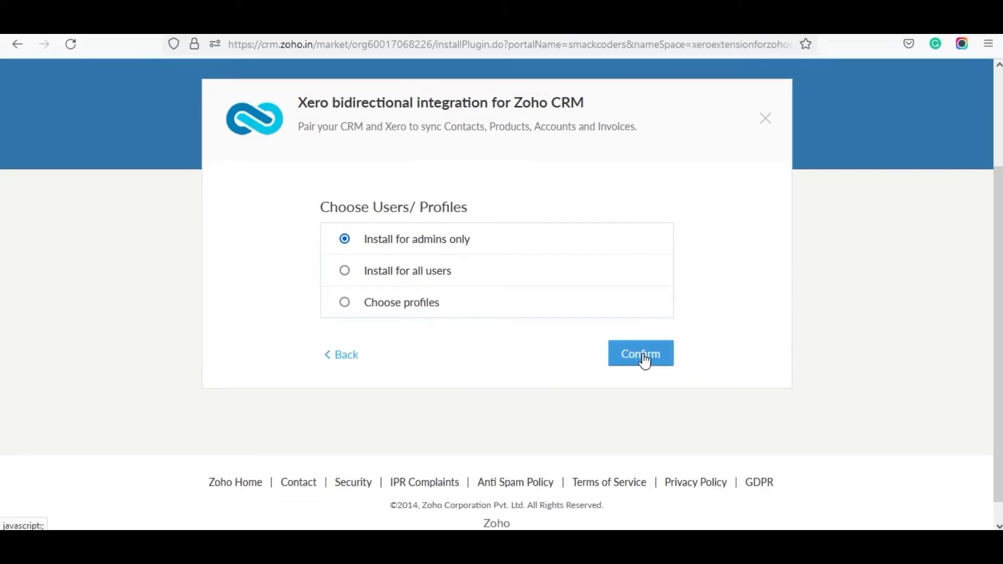
pyautogui.click(645, 361)
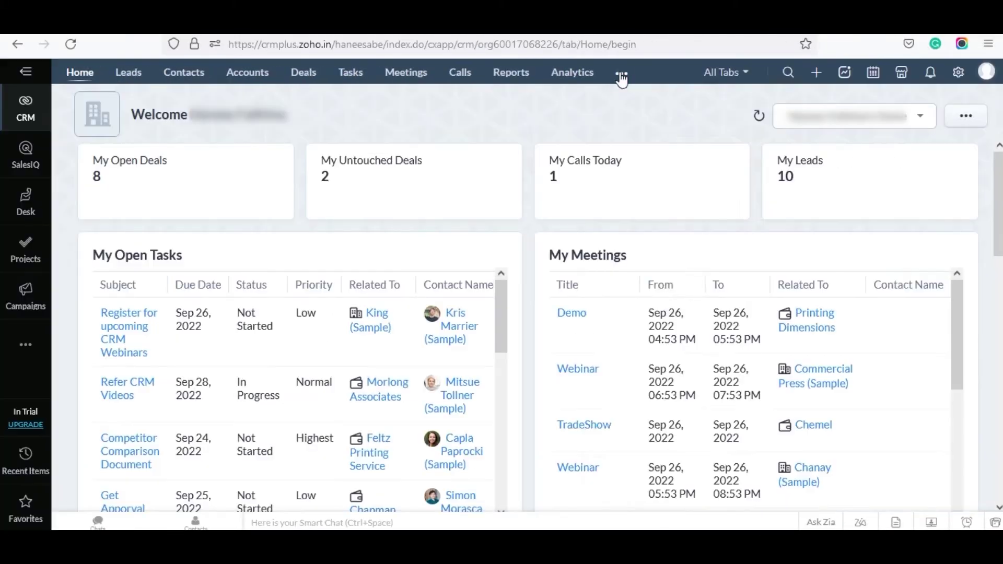
# - Find the Xero module among the additional CRM modules and open it
pyautogui.click(622, 73)
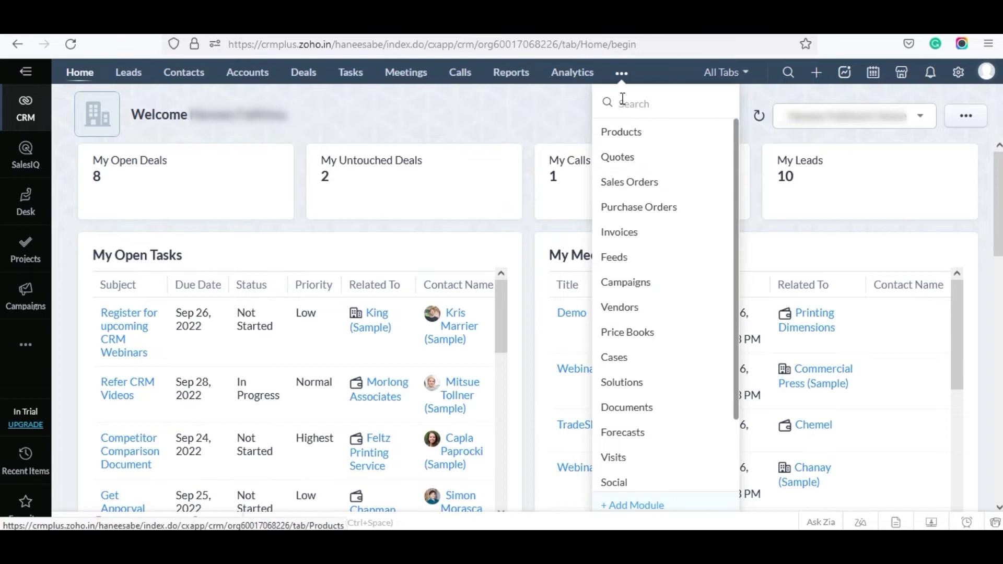
pyautogui.write('Xer')
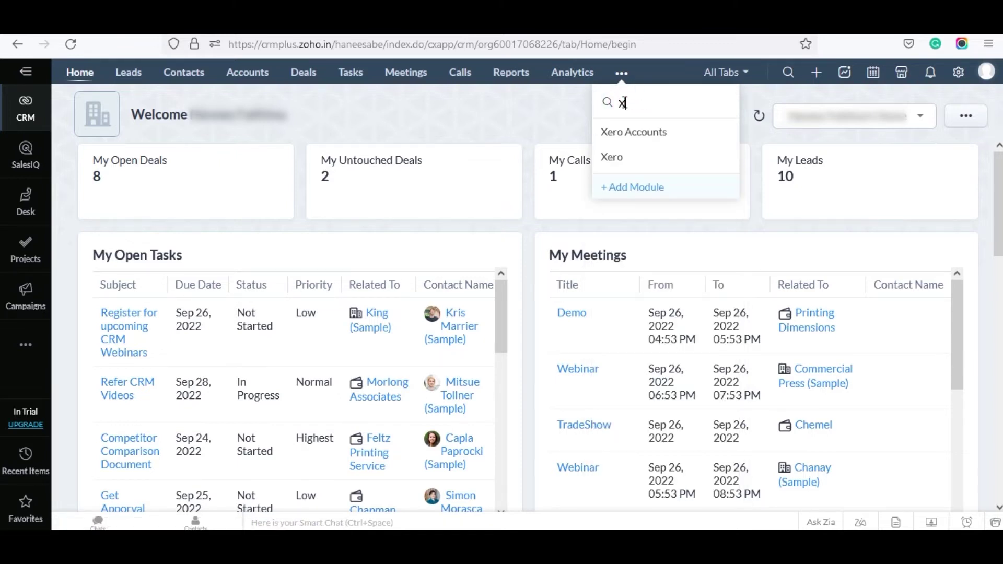
pyautogui.click(615, 157)
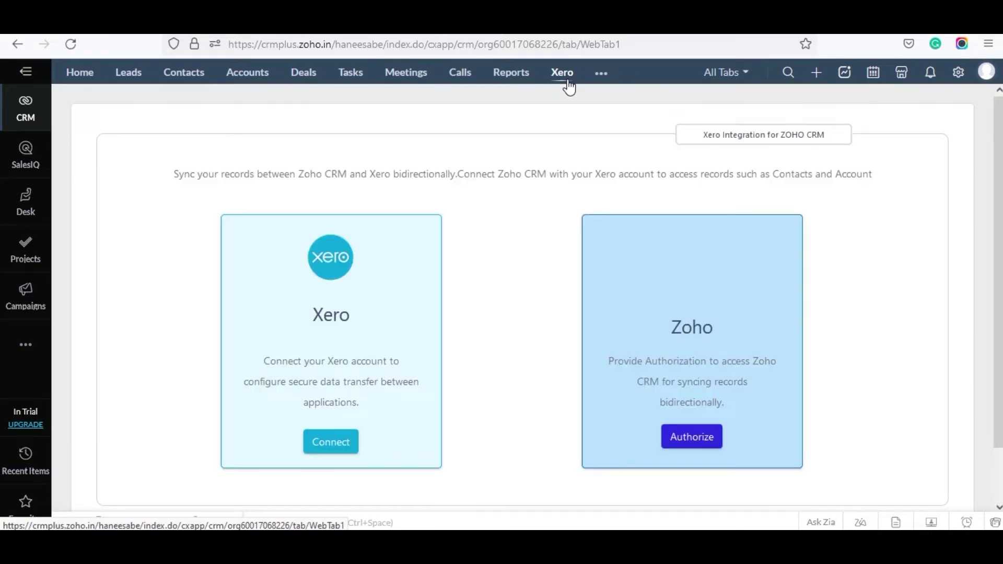
# - Connect the Xero account and allow Zoho Integration access to Demo Company (Global)
pyautogui.scroll(-1, 380, 263)
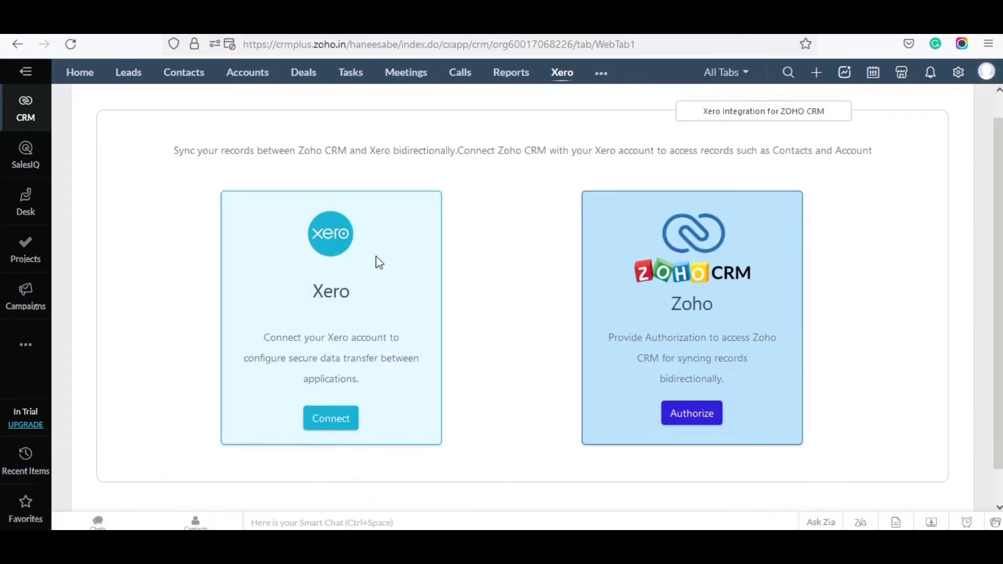
pyautogui.click(328, 428)
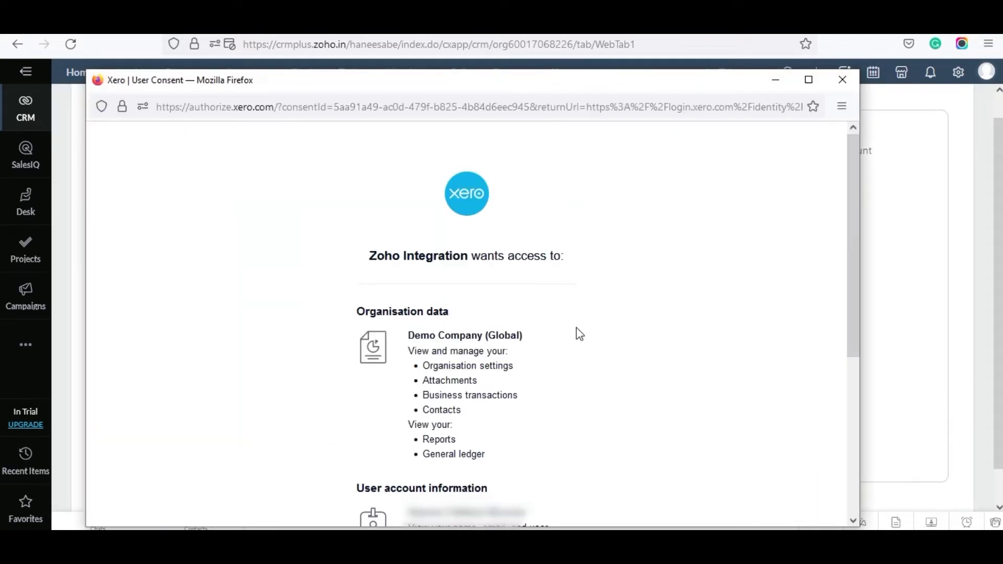
pyautogui.moveTo(853, 226); pyautogui.dragTo(872, 464)
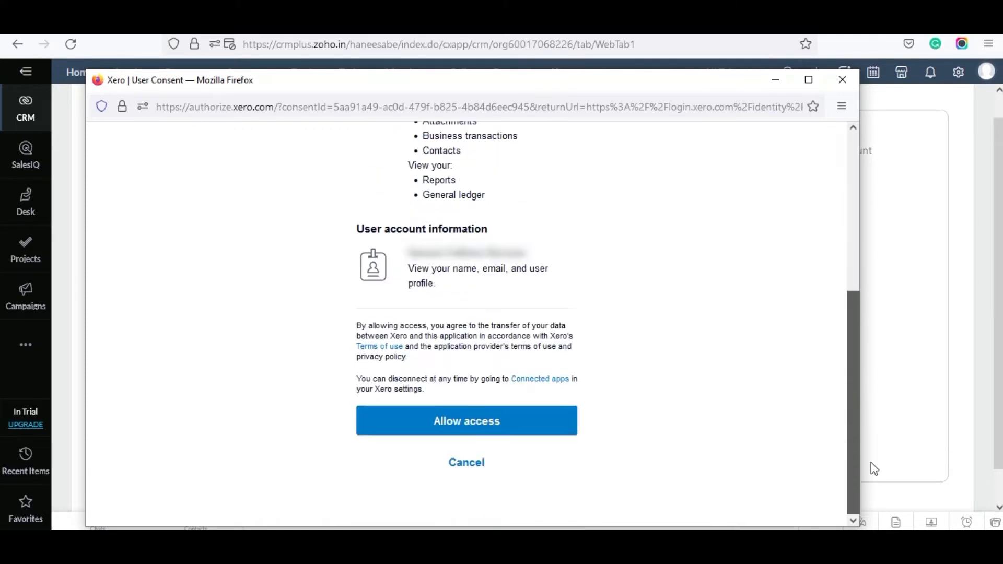
pyautogui.click(514, 420)
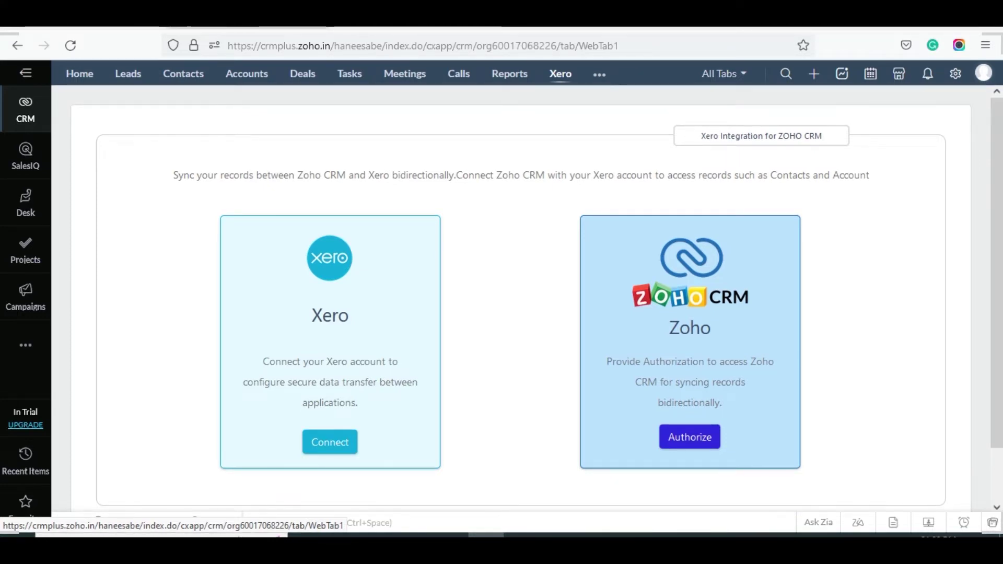
# - Authorize Zoho CRM for the integration and accept Xero Integration's access to the Zoho account data
pyautogui.scroll(-2, 778, 327)
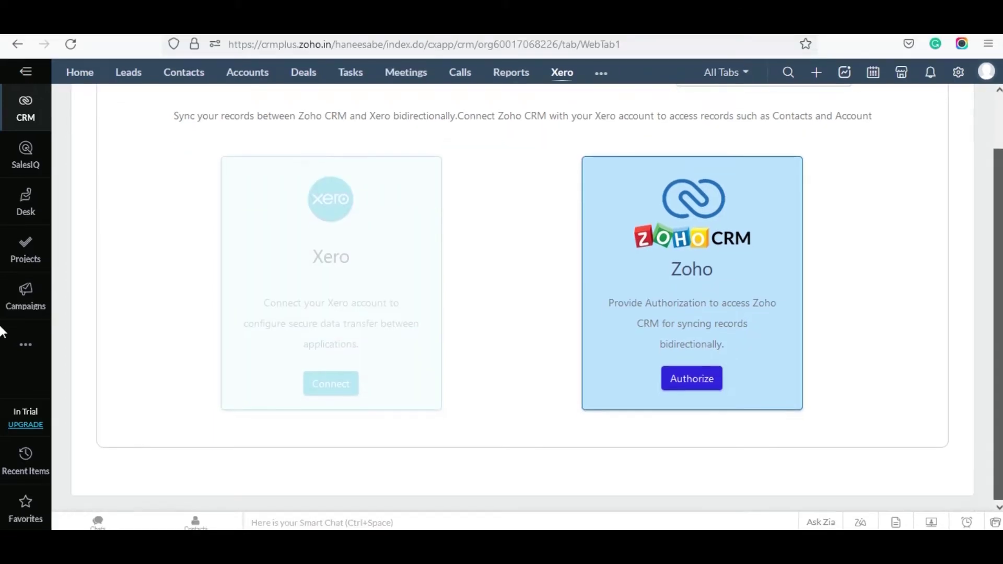
pyautogui.click(695, 386)
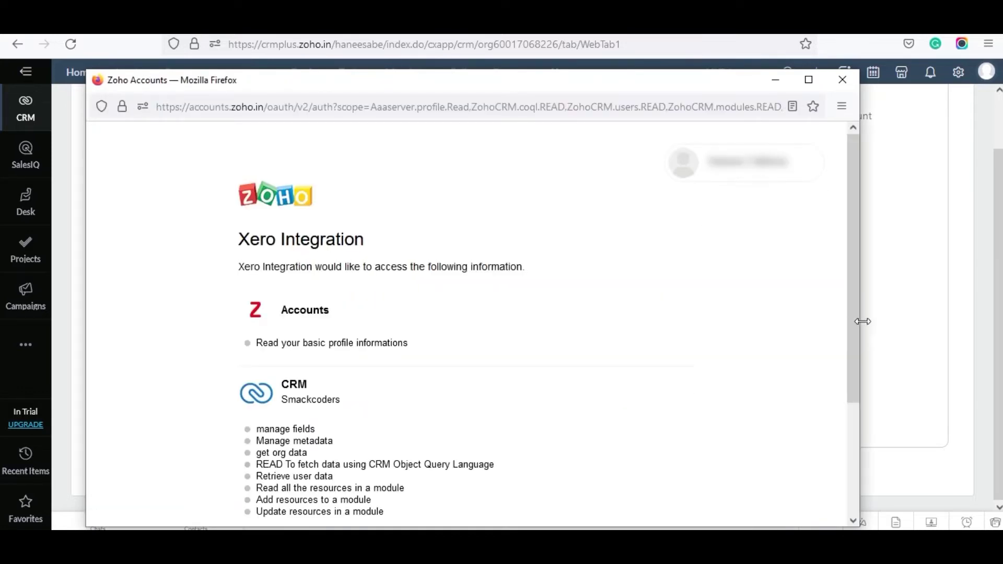
pyautogui.moveTo(854, 320); pyautogui.dragTo(853, 435)
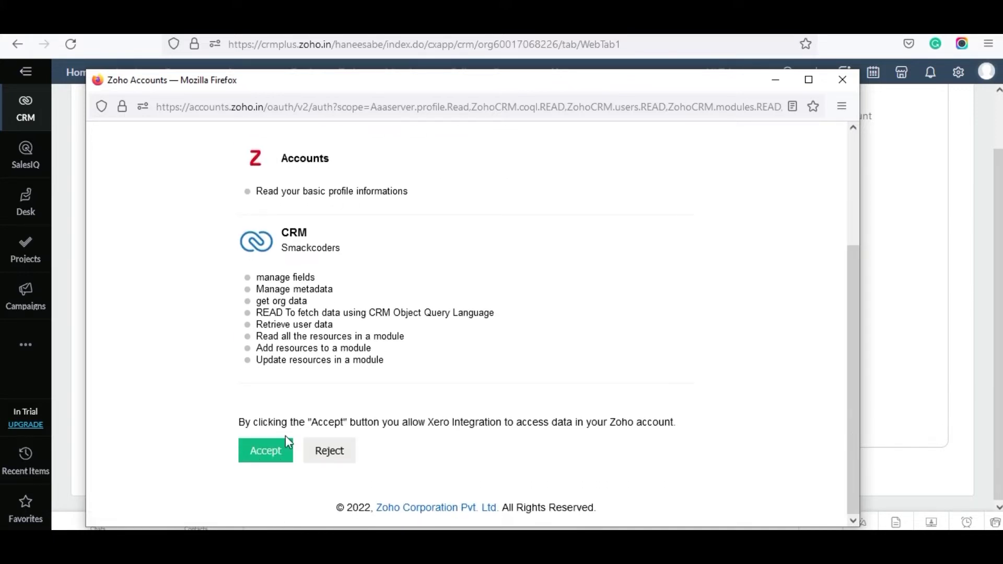
pyautogui.click(271, 456)
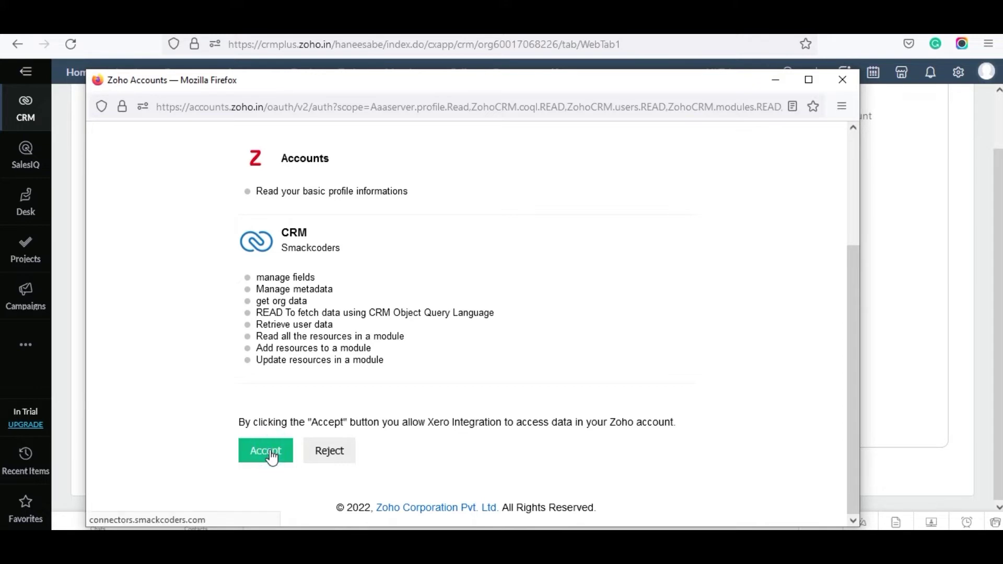
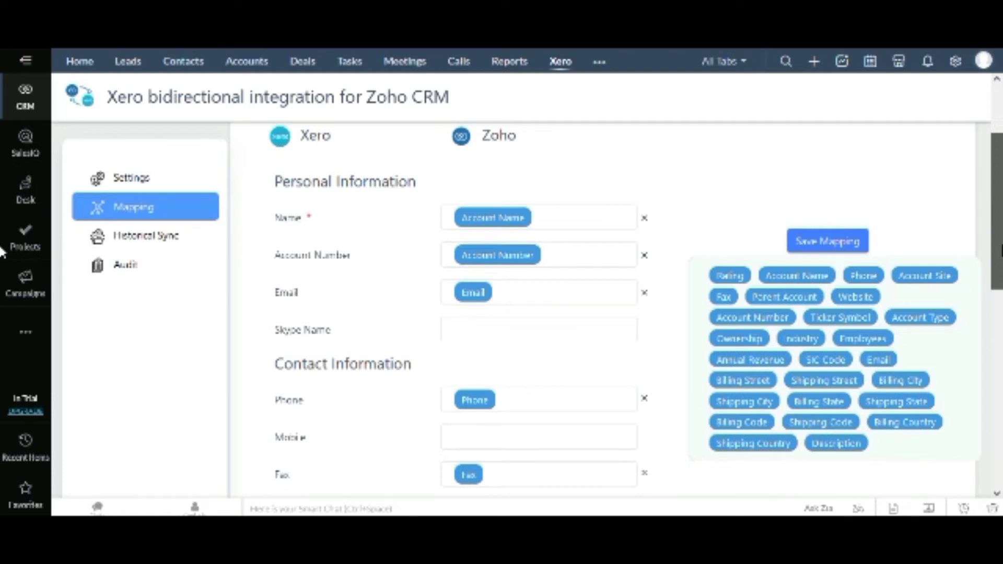
# - Clear the Xero Phone mapping under Contact Information, map it to the Zoho Phone field again, and save the mapping
pyautogui.scroll(-3, 1, 252)
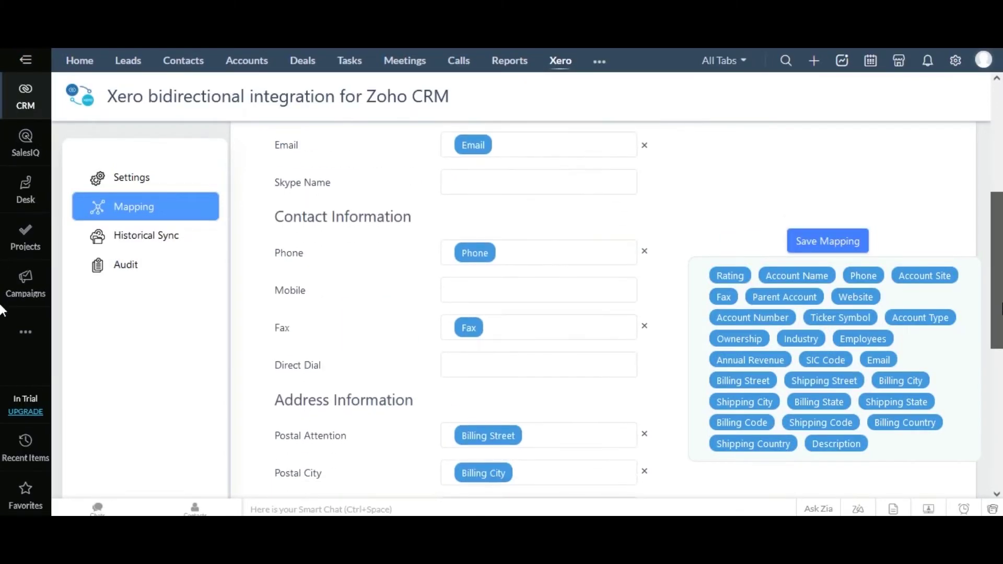
pyautogui.click(646, 252)
pyautogui.click(854, 281)
pyautogui.moveTo(854, 282); pyautogui.dragTo(537, 258)
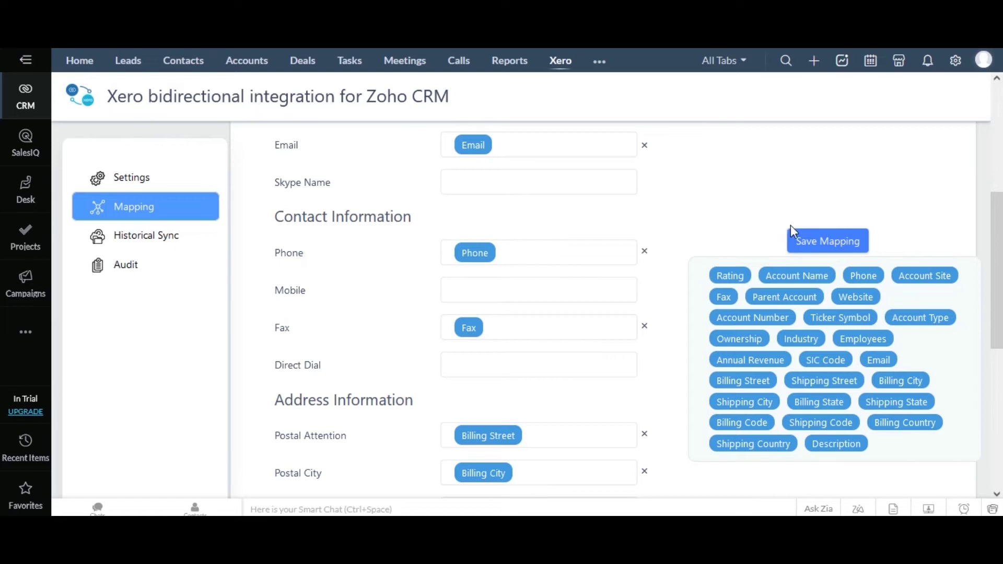
pyautogui.click(811, 242)
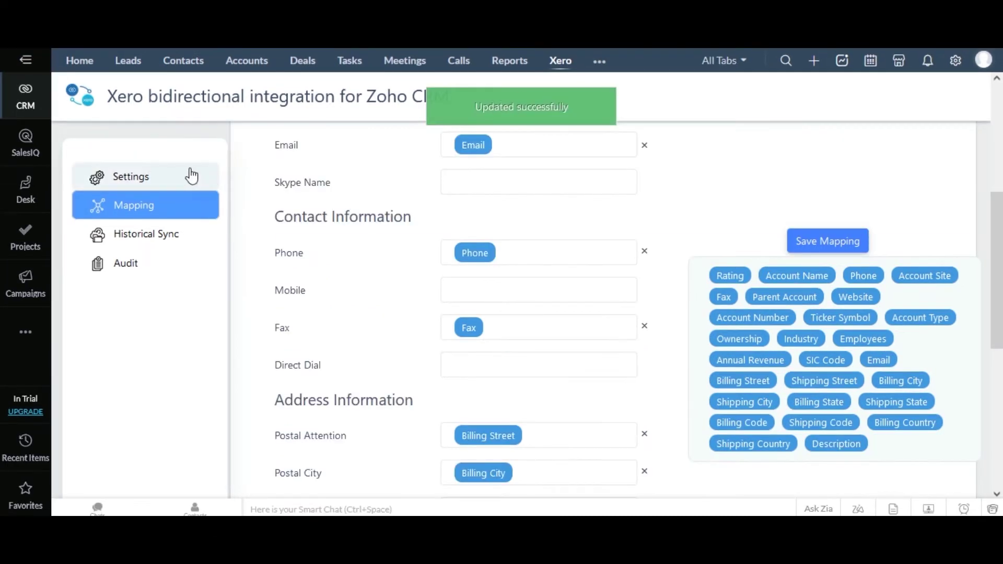
# - Review the Zoho and Xero sync configurations in the integration's settings
pyautogui.click(190, 185)
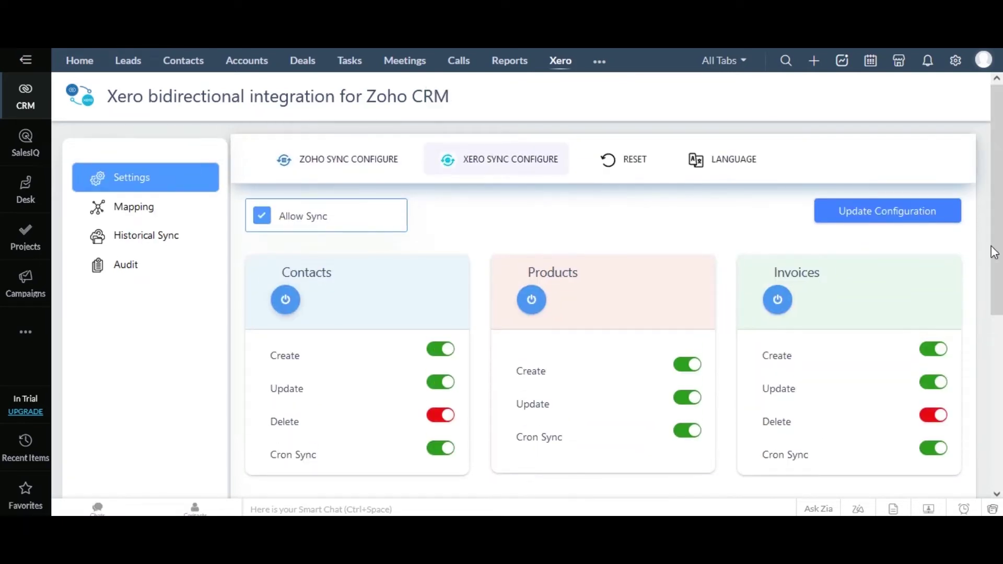
pyautogui.click(372, 165)
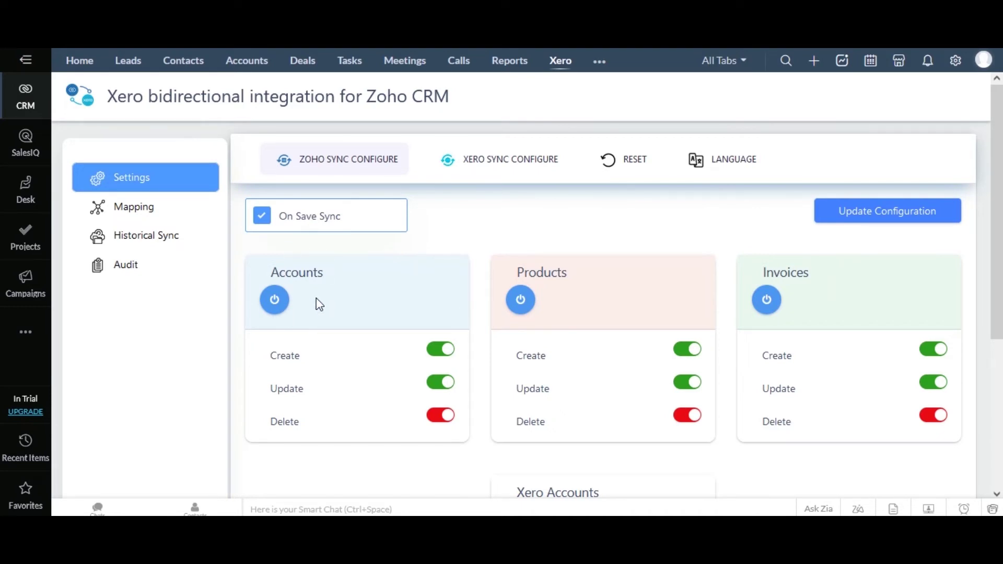
pyautogui.click(481, 170)
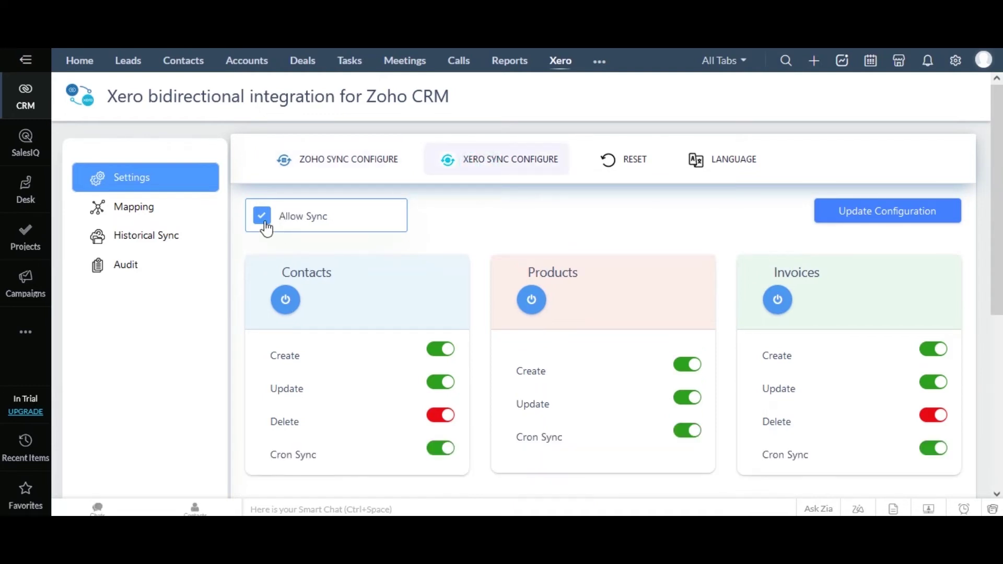
# - Switch Allow Sync, the Contacts Create option, and the whole Contacts module off and on again in the Xero sync configuration
pyautogui.click(264, 223)
pyautogui.click(263, 223)
pyautogui.click(438, 360)
pyautogui.click(438, 360)
pyautogui.click(438, 358)
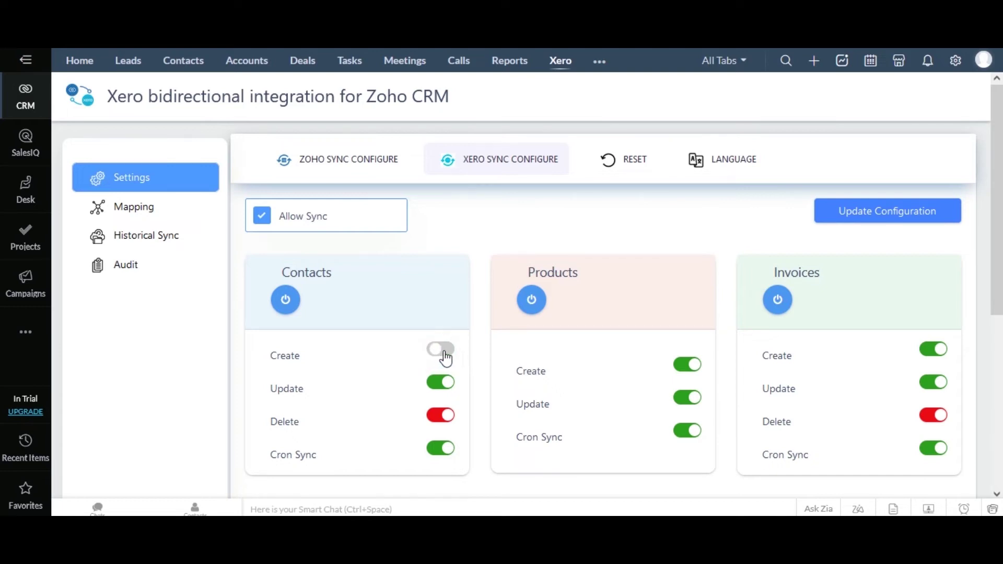
pyautogui.click(450, 359)
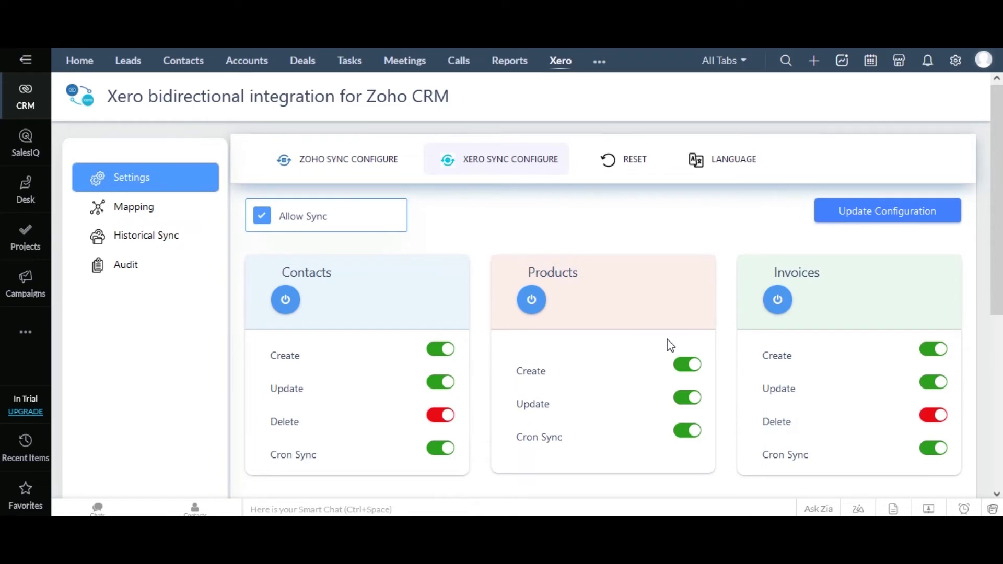
pyautogui.click(285, 300)
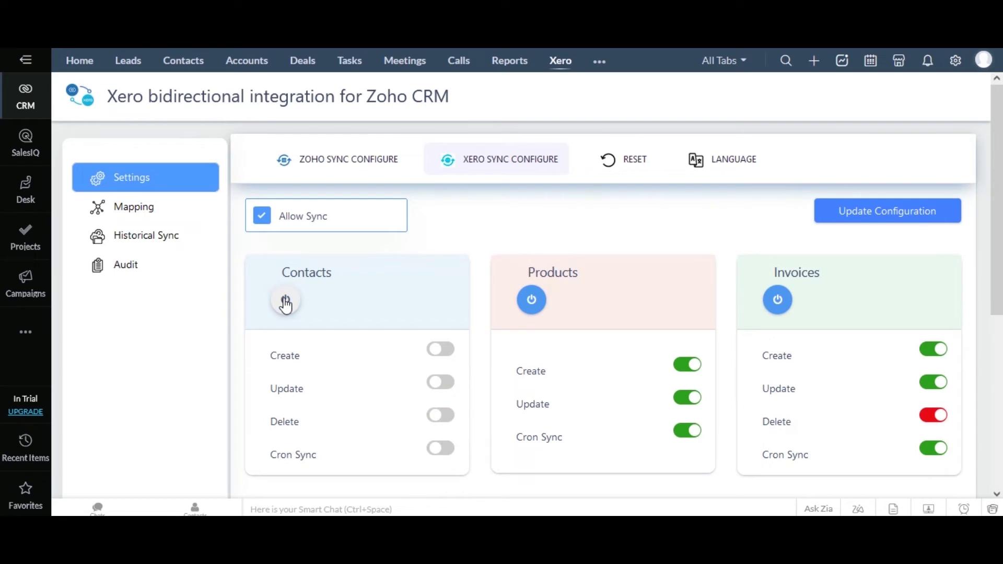
pyautogui.click(285, 301)
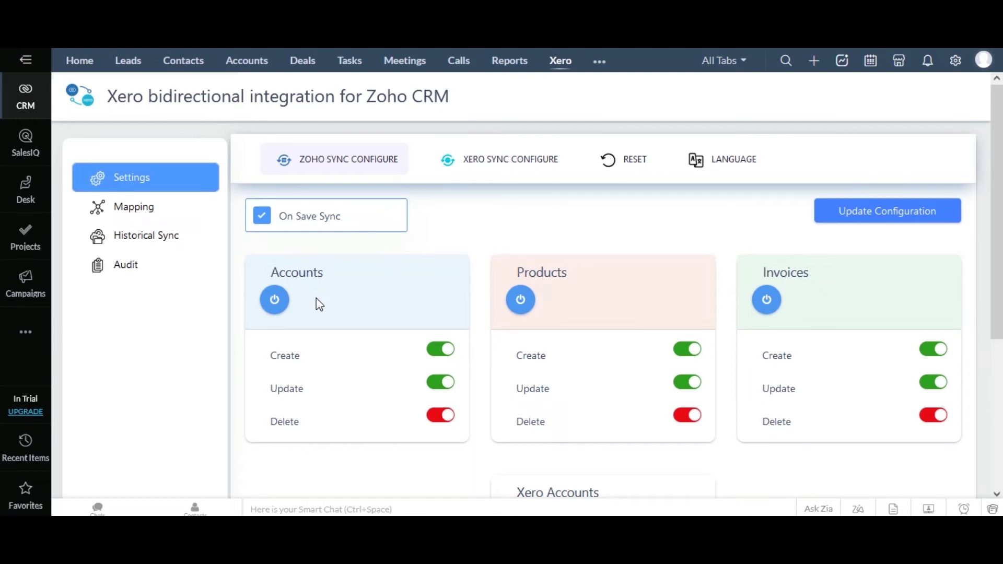
# - Create and save a new account in the Accounts module with the account name Tan Tan
pyautogui.scroll(-3, 320, 305)
pyautogui.click(259, 66)
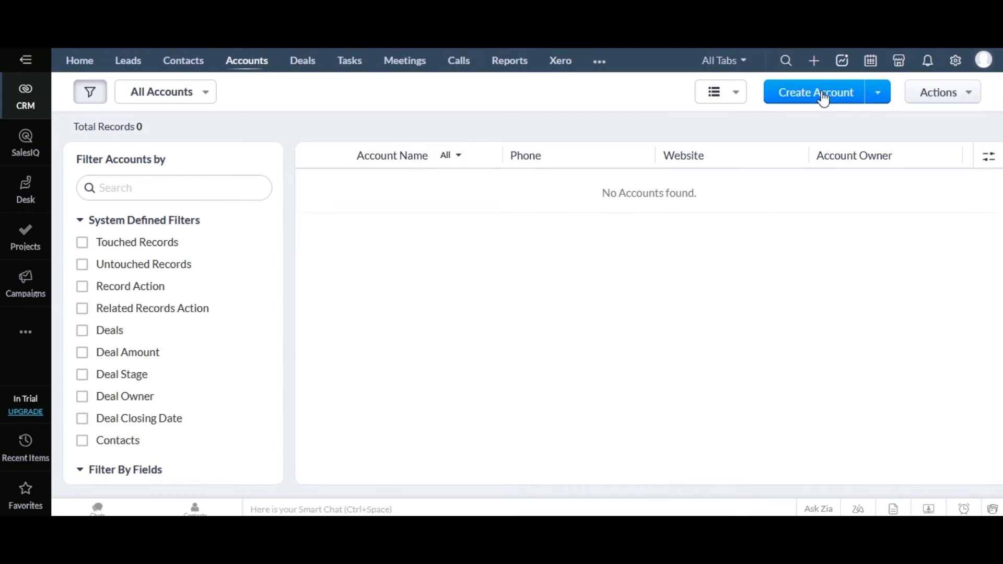
pyautogui.click(818, 92)
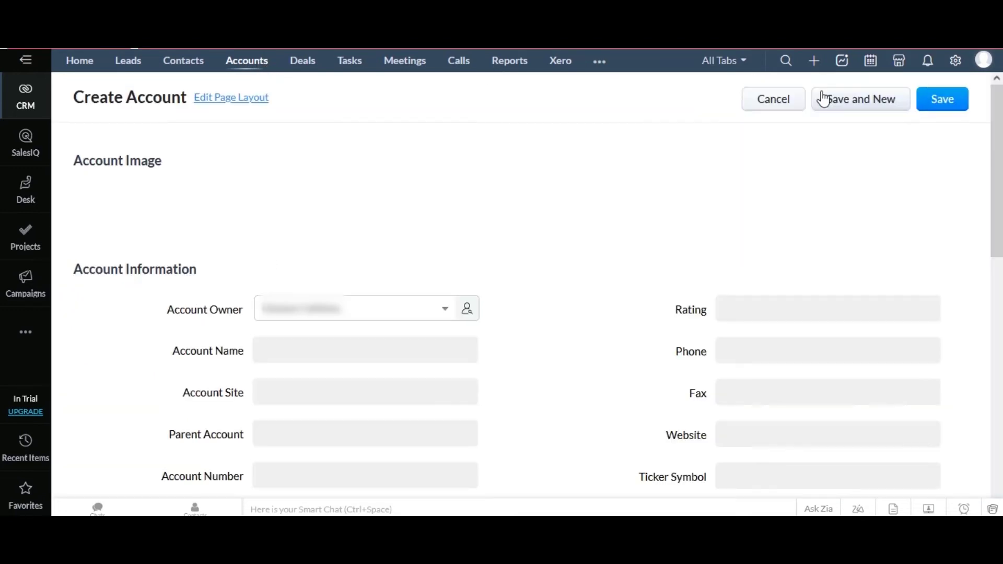
pyautogui.click(417, 350)
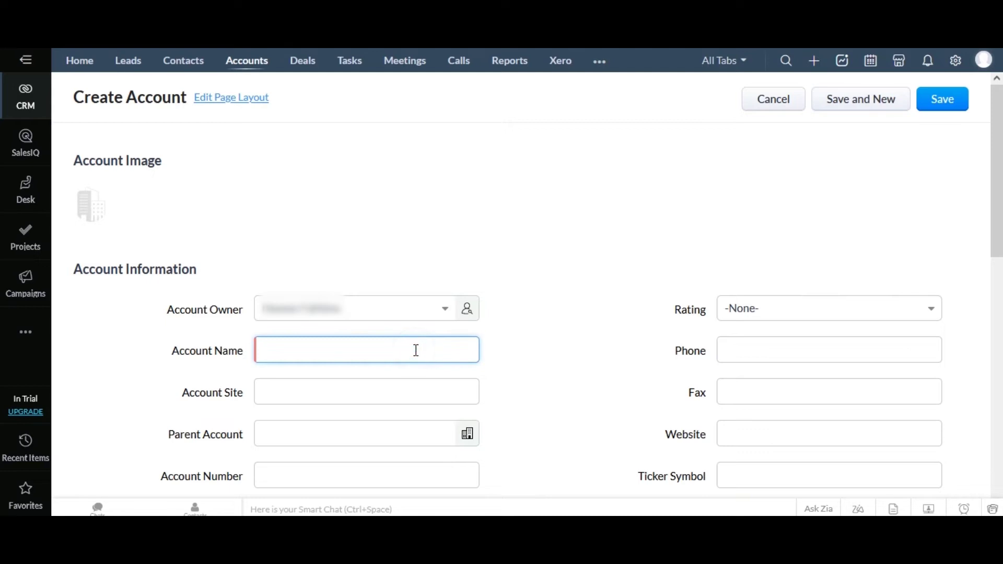
pyautogui.write('Tan ')
pyautogui.write('Tri')
pyautogui.press('BackSpace')
pyautogui.press('BackSpace')
pyautogui.write('an')
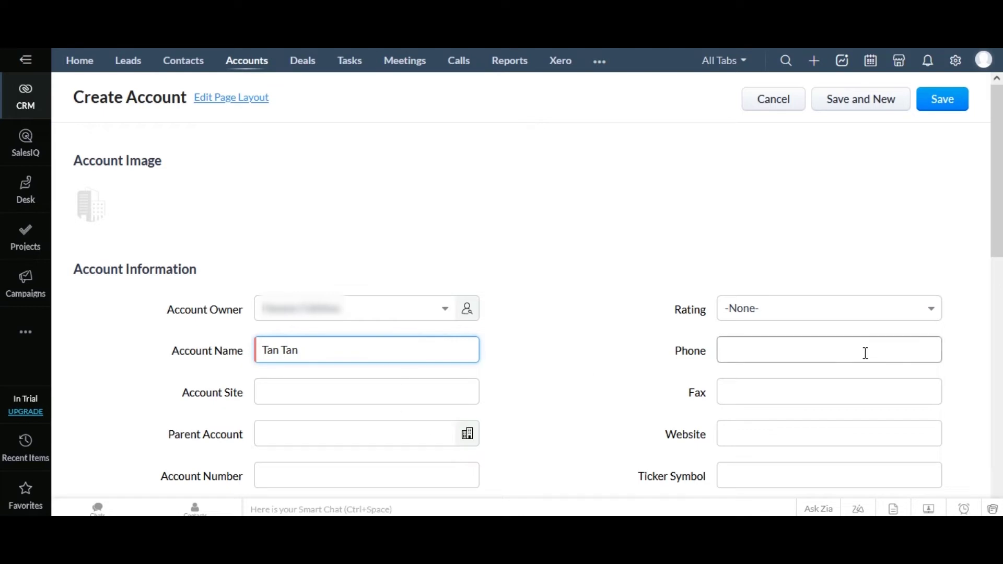
pyautogui.scroll(-1, 940, 157)
pyautogui.click(943, 100)
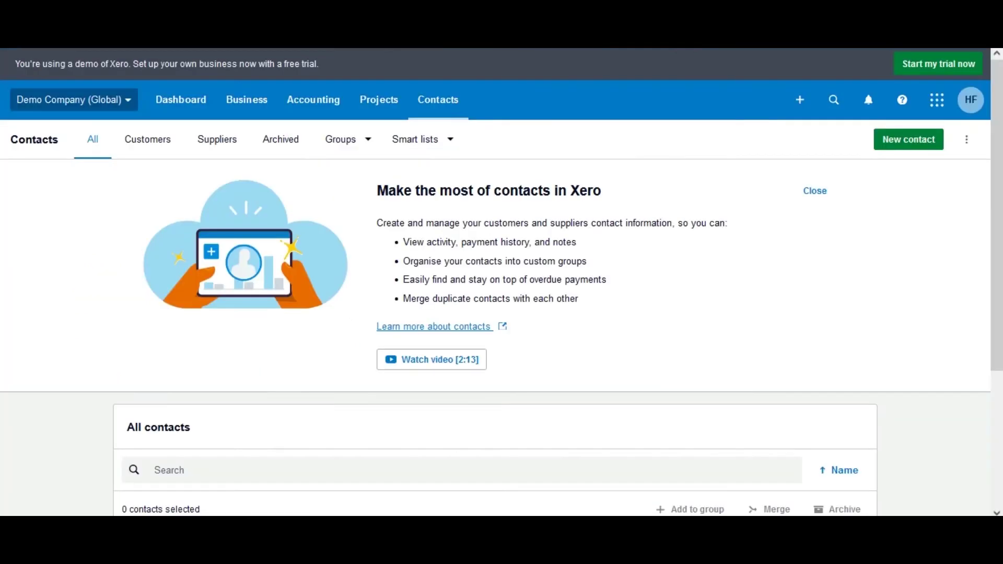
# - Switch to Xero and look through the Customers list in its contacts for the synced account
pyautogui.click(441, 108)
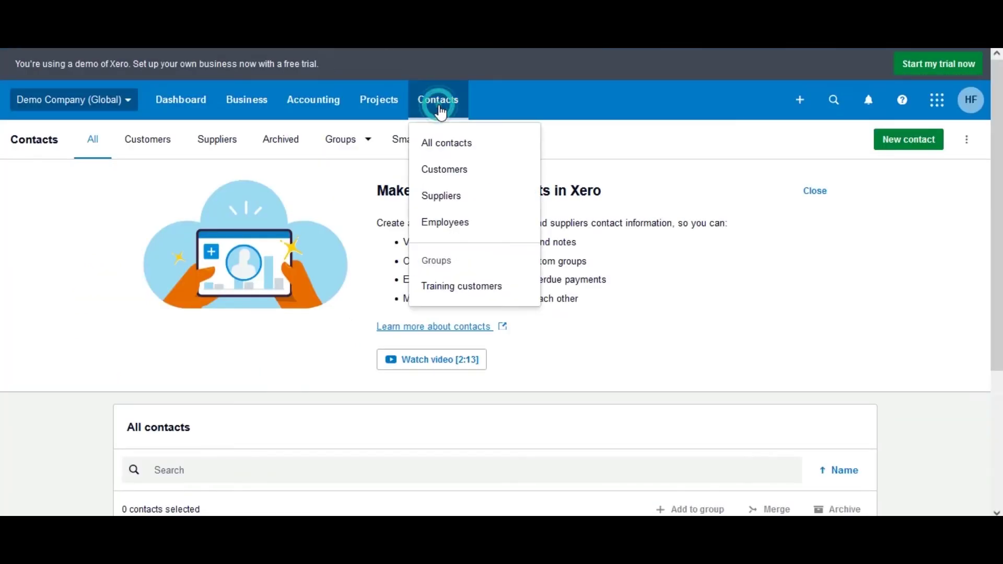
pyautogui.click(452, 172)
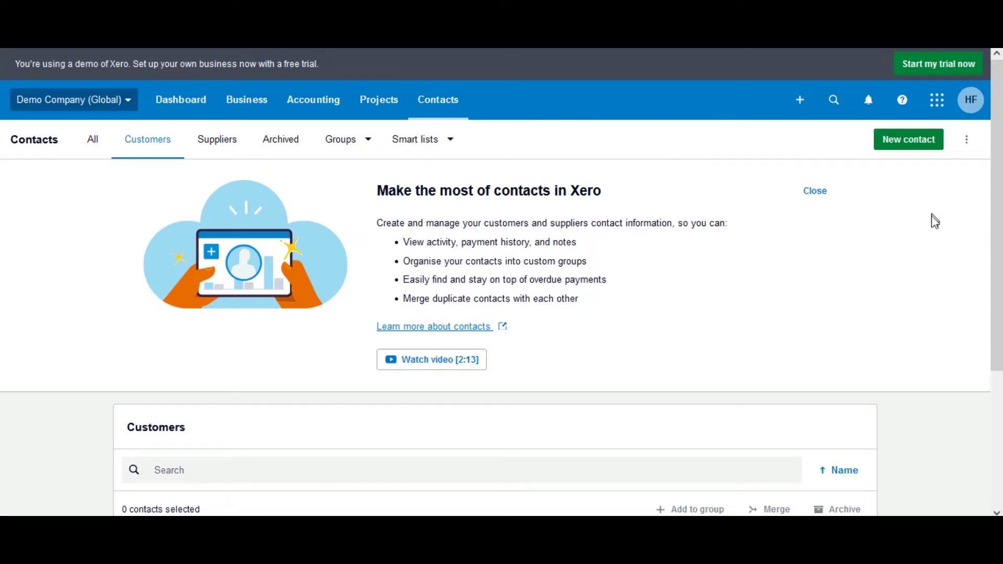
pyautogui.scroll(-2, 3, 250)
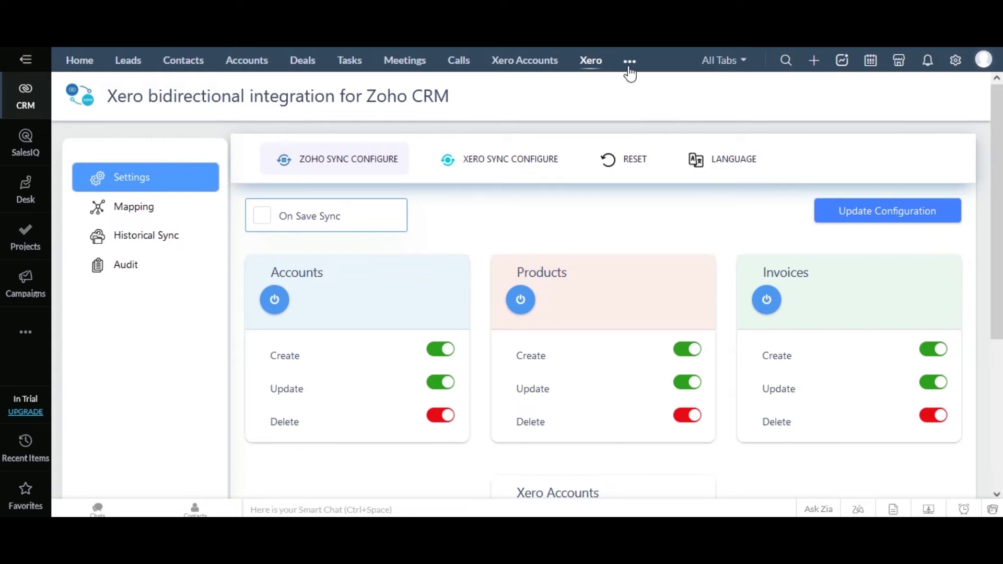
# - Send the Baby Toys product from Zoho CRM to Xero, and check Xero's Products and services list
pyautogui.click(630, 72)
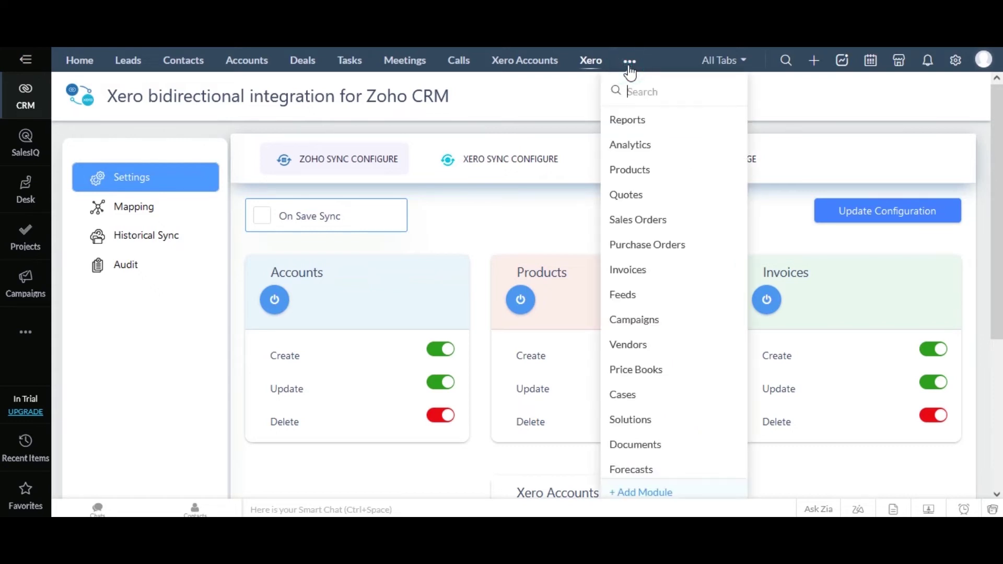
pyautogui.click(634, 181)
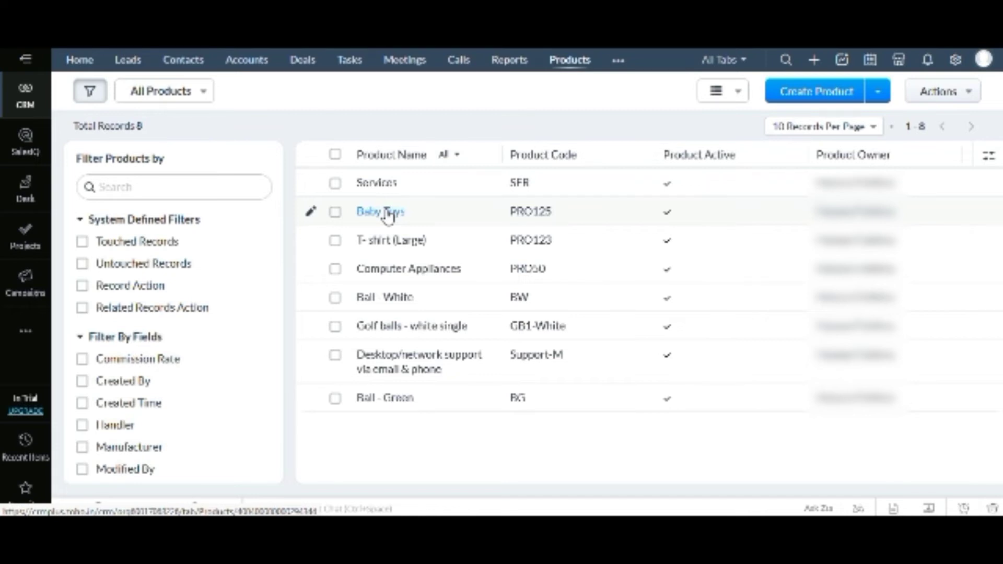
pyautogui.click(387, 213)
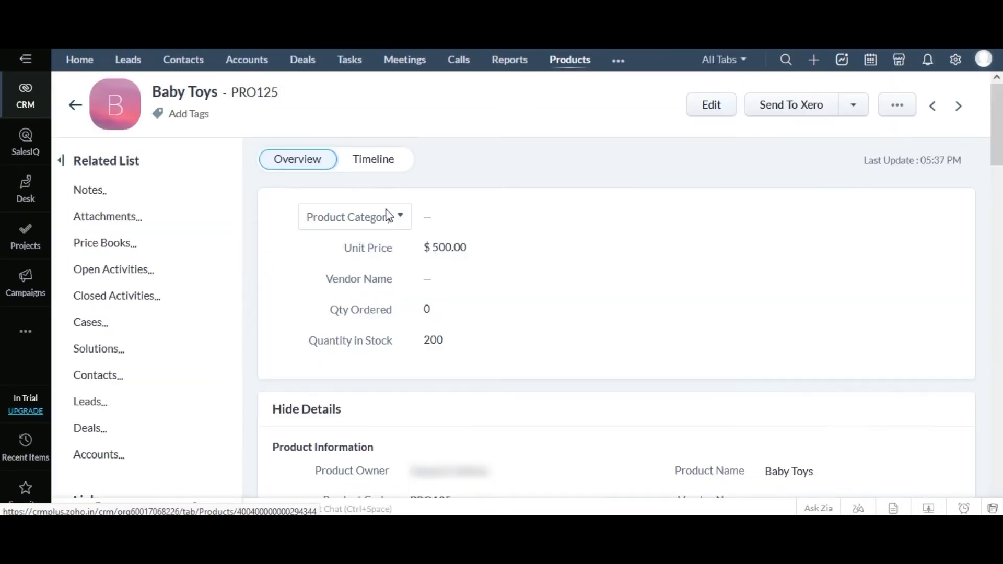
pyautogui.click(796, 110)
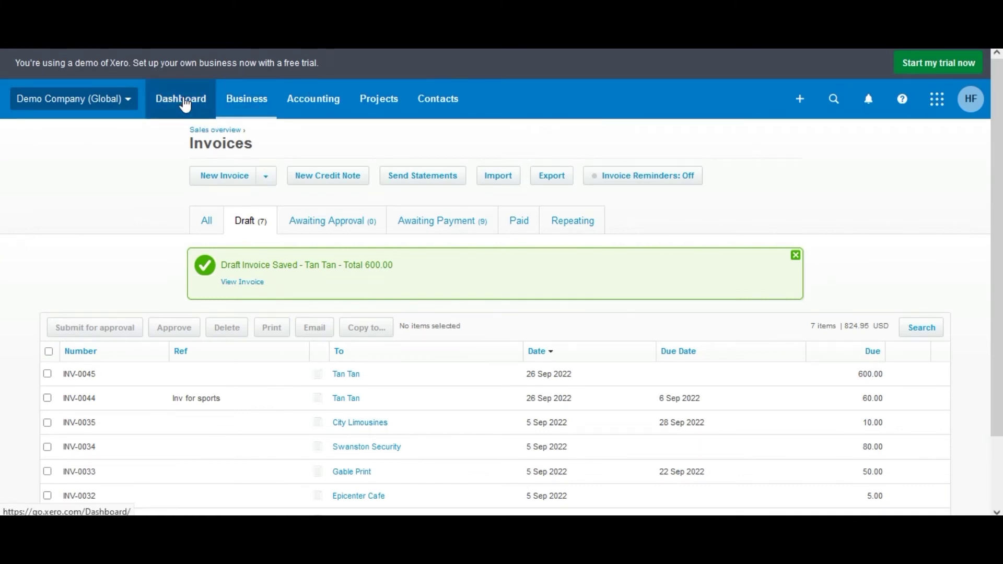
pyautogui.click(253, 98)
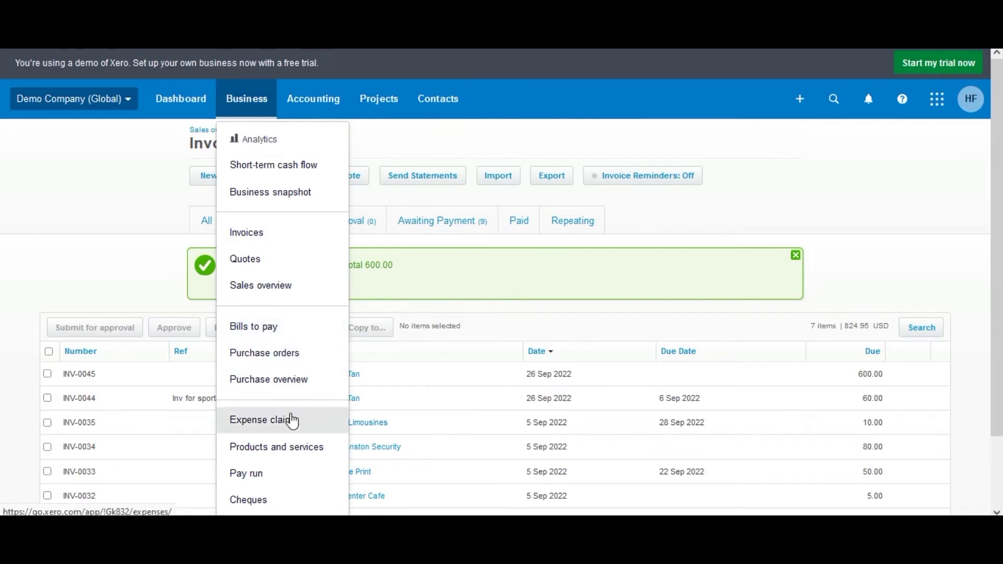
pyautogui.click(290, 450)
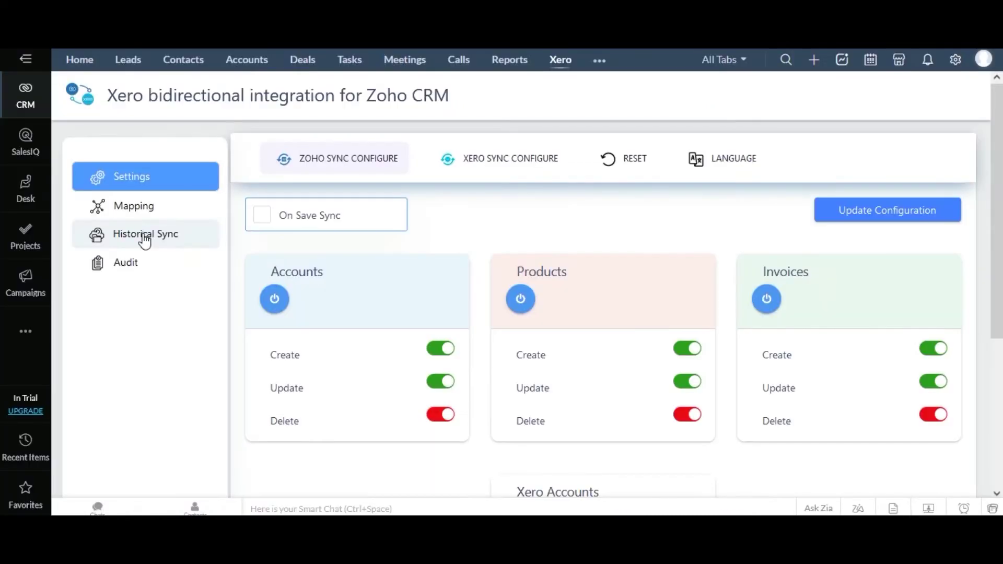
# - Turn off On Save Sync in the integration's Zoho sync configuration and update the configuration
pyautogui.click(144, 239)
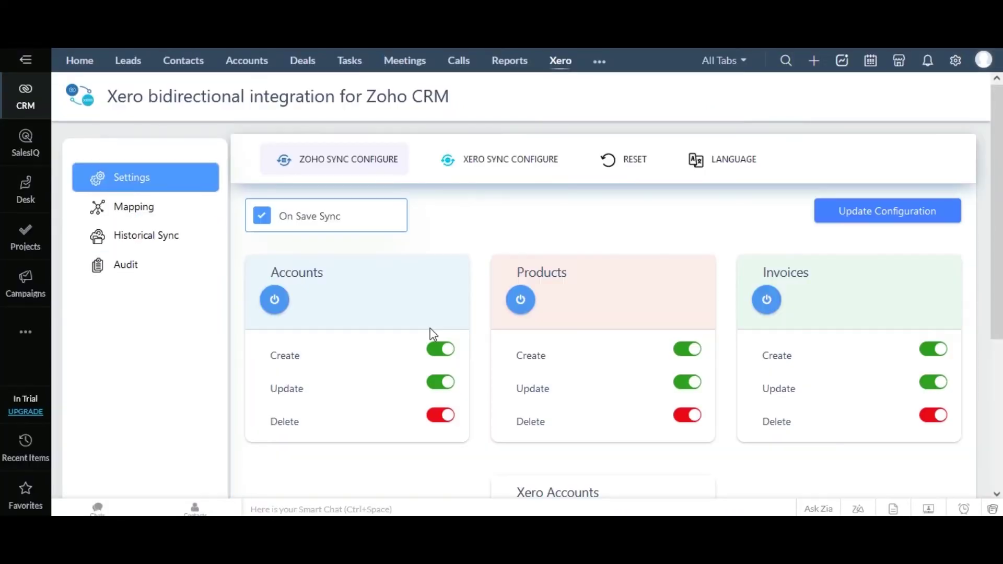
pyautogui.click(263, 219)
pyautogui.click(863, 219)
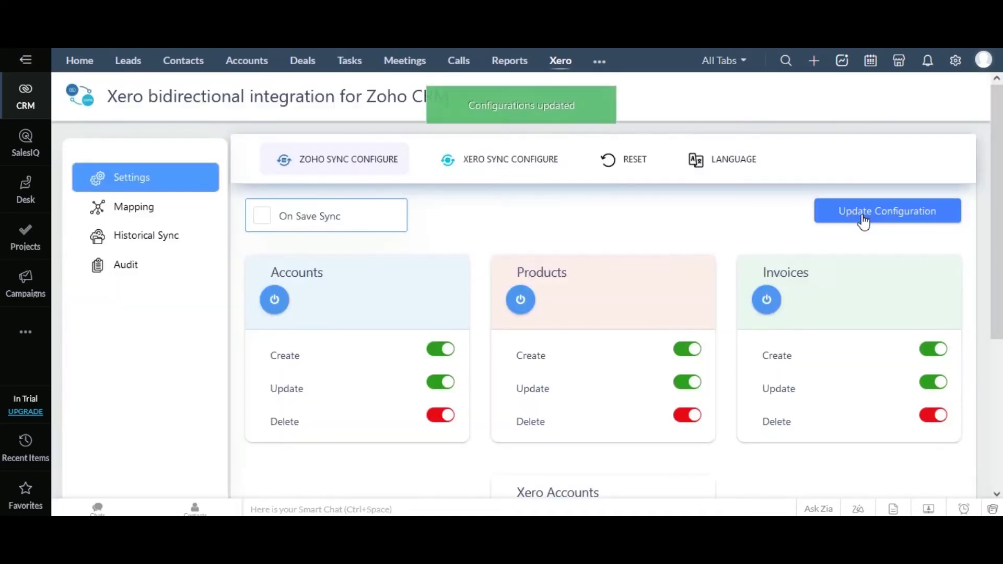
# - Start a new invoice in the Invoices module with the subject "Inv for sports"
pyautogui.click(601, 63)
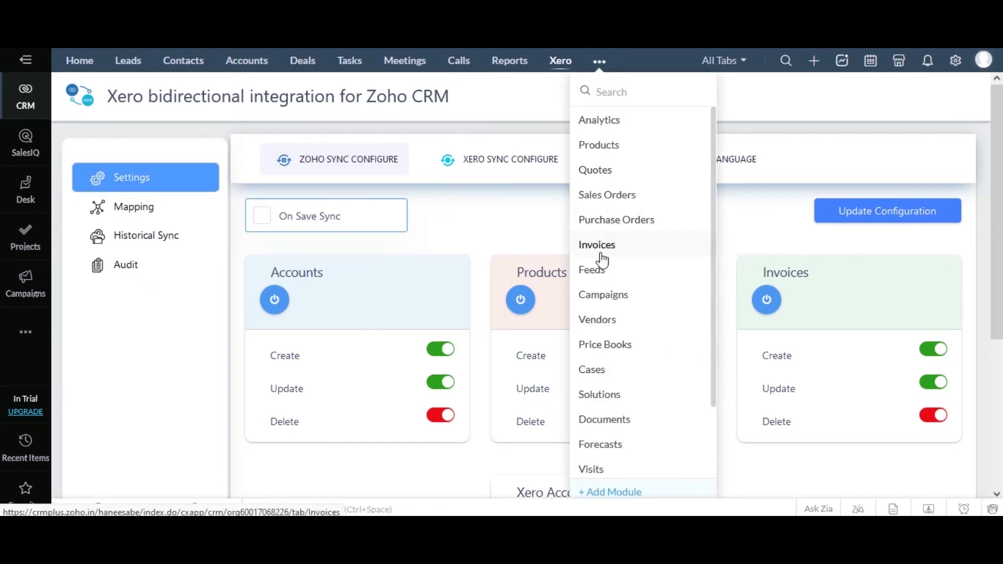
pyautogui.click(602, 253)
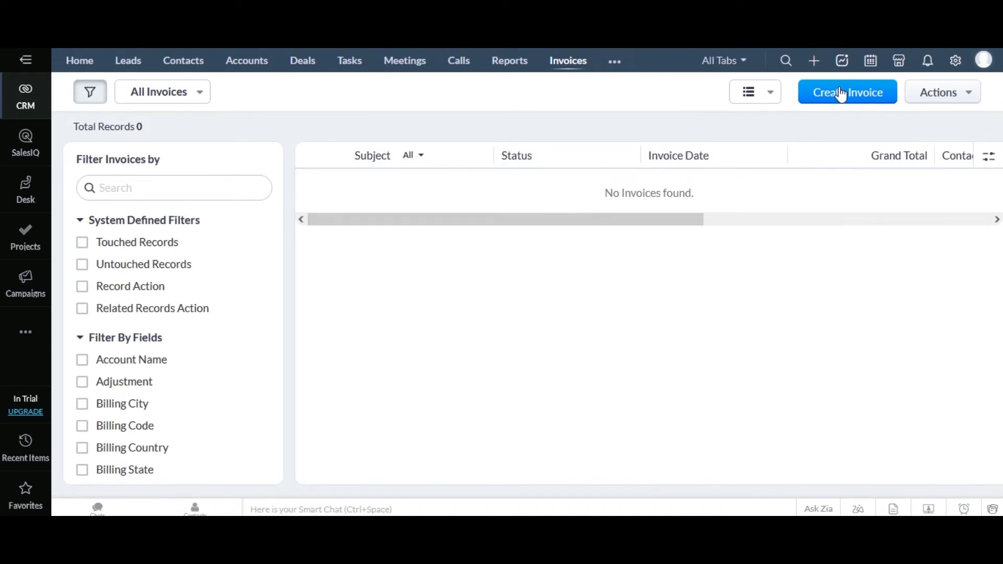
pyautogui.click(841, 95)
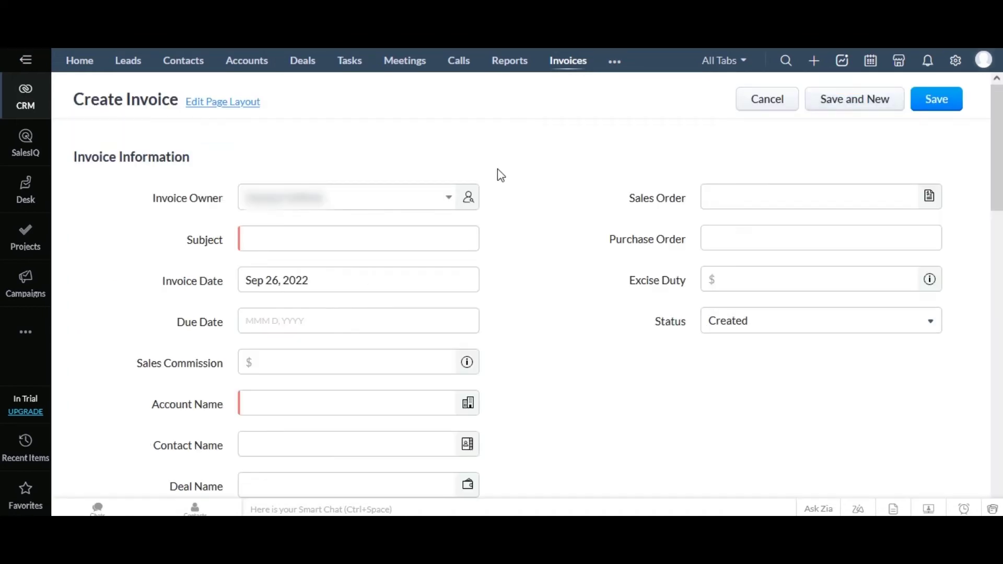
pyautogui.click(357, 242)
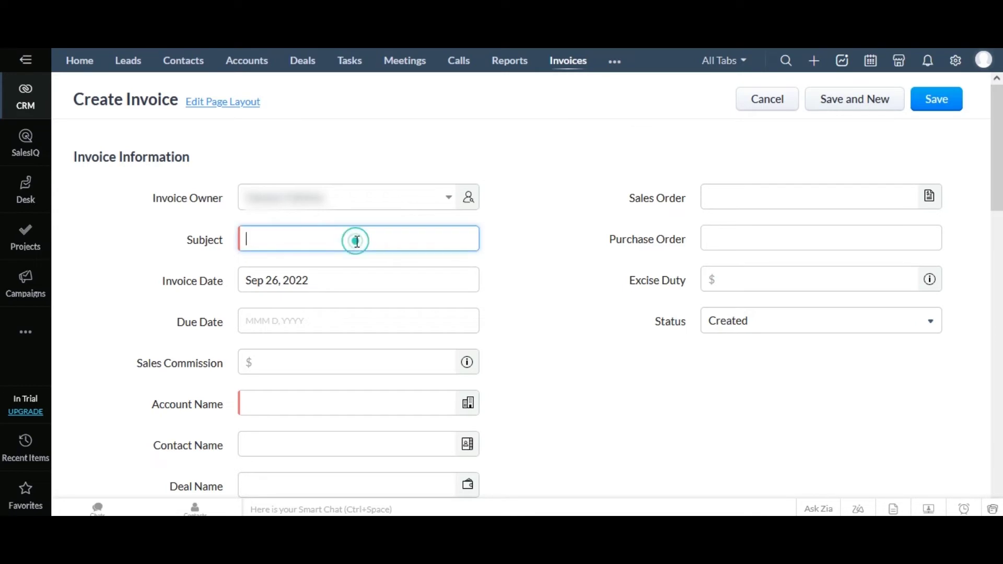
pyautogui.write('Inv for')
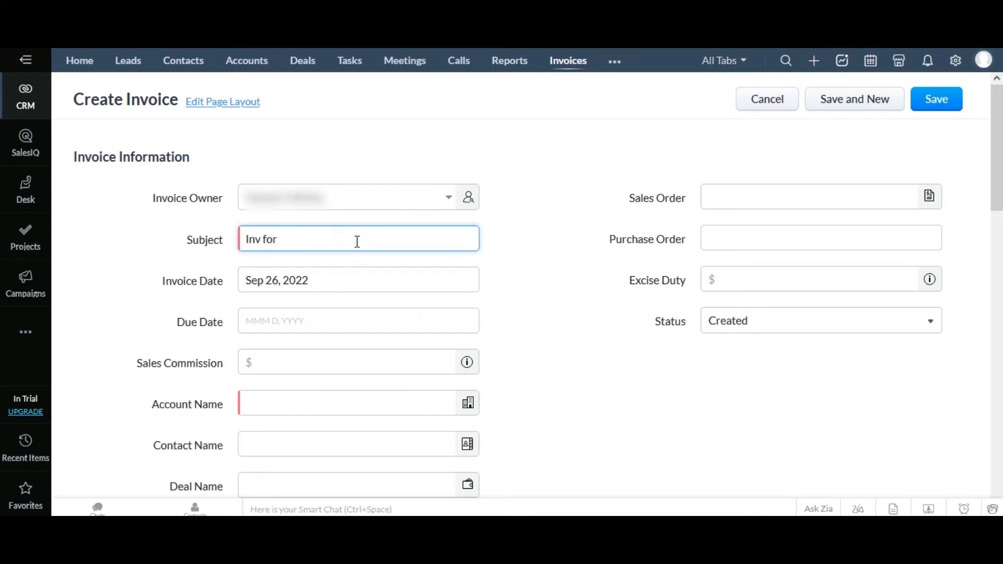
pyautogui.write(' sports')
# - Set the invoice's due date to Sep 6, 2022 and its account to Tan Tan
pyautogui.click(323, 318)
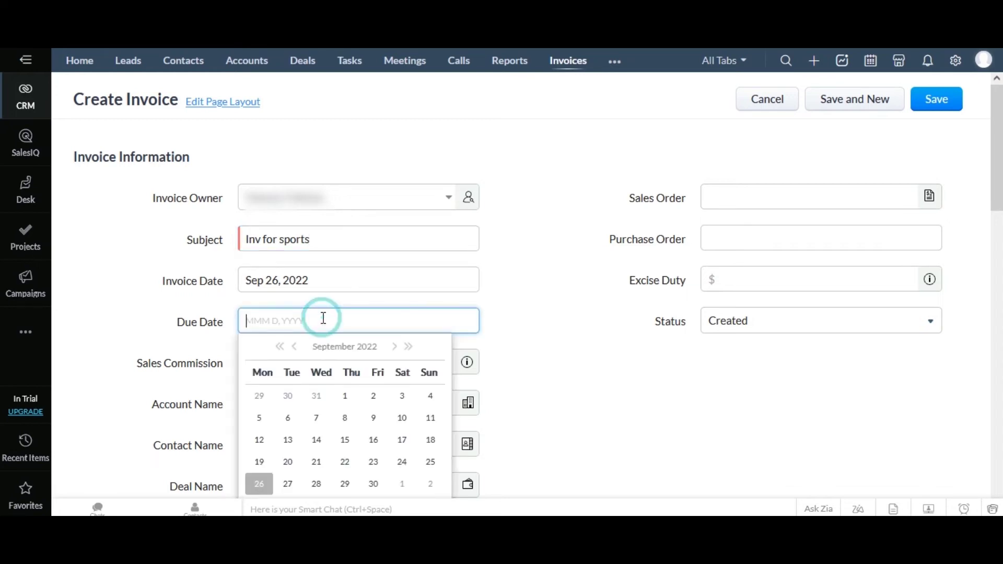
pyautogui.click(288, 424)
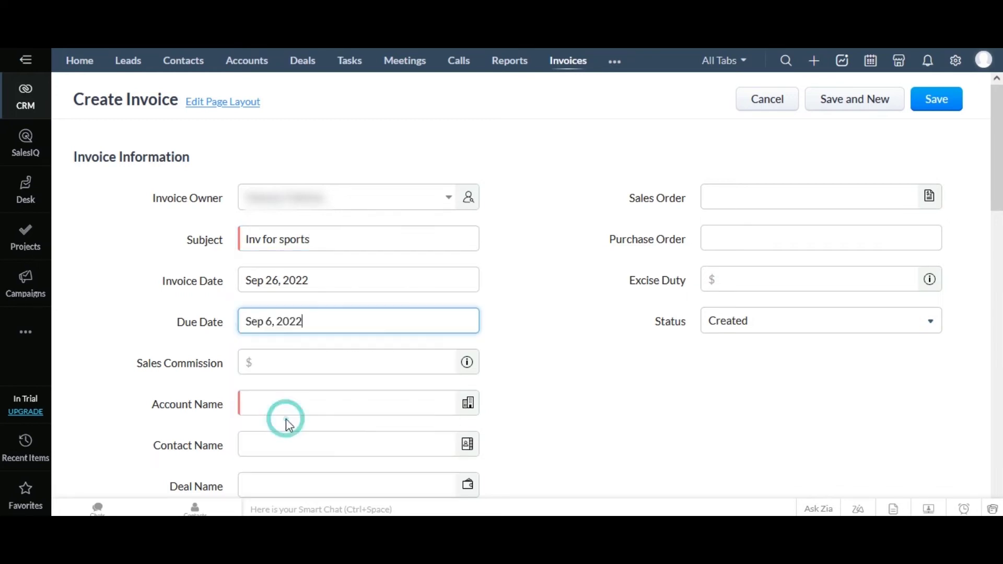
pyautogui.click(298, 411)
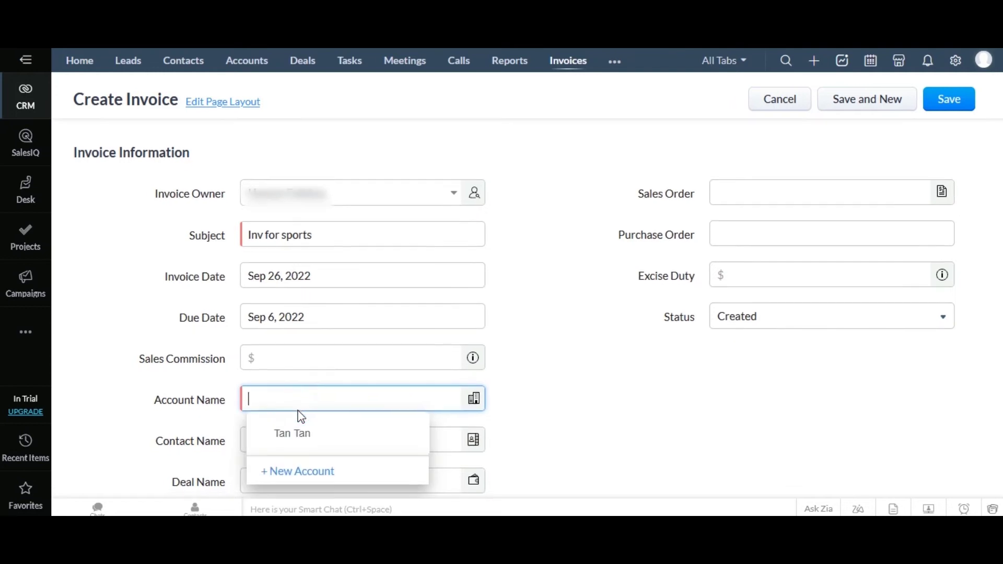
pyautogui.click(298, 427)
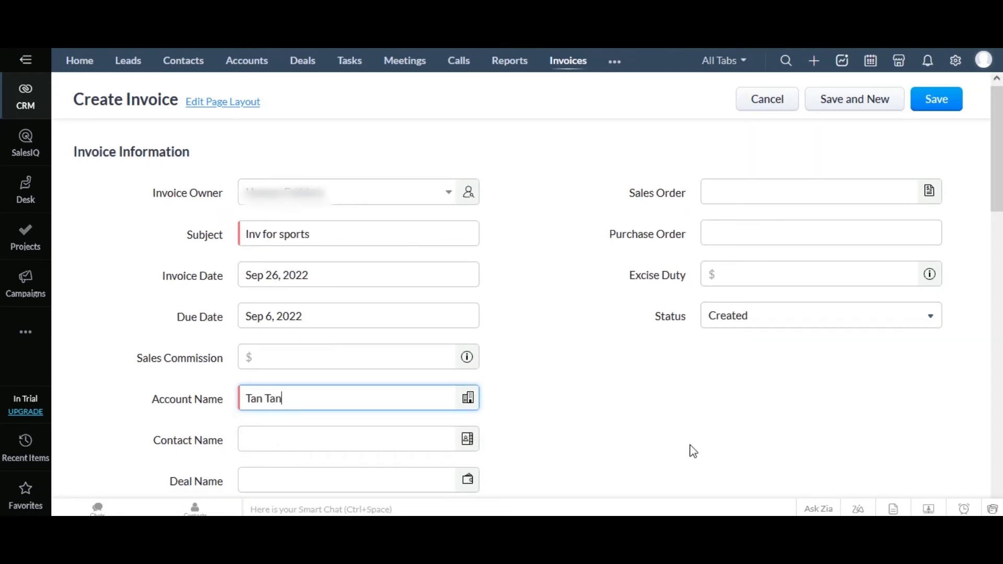
# - Add T- shirt (Large) (PRO123) as the invoiced item and save the invoice
pyautogui.moveTo(996, 173); pyautogui.dragTo(999, 195)
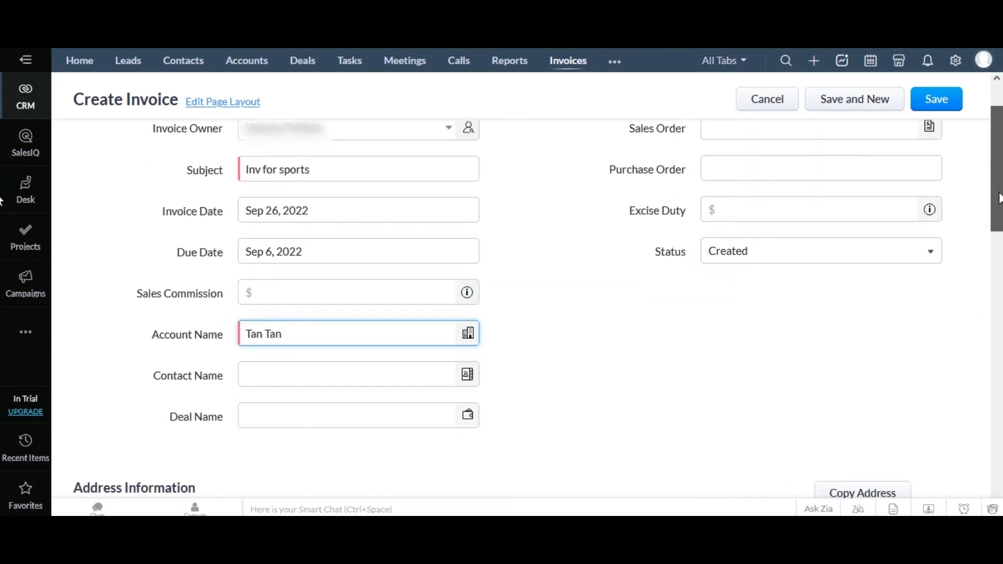
pyautogui.scroll(-10, 808, 354)
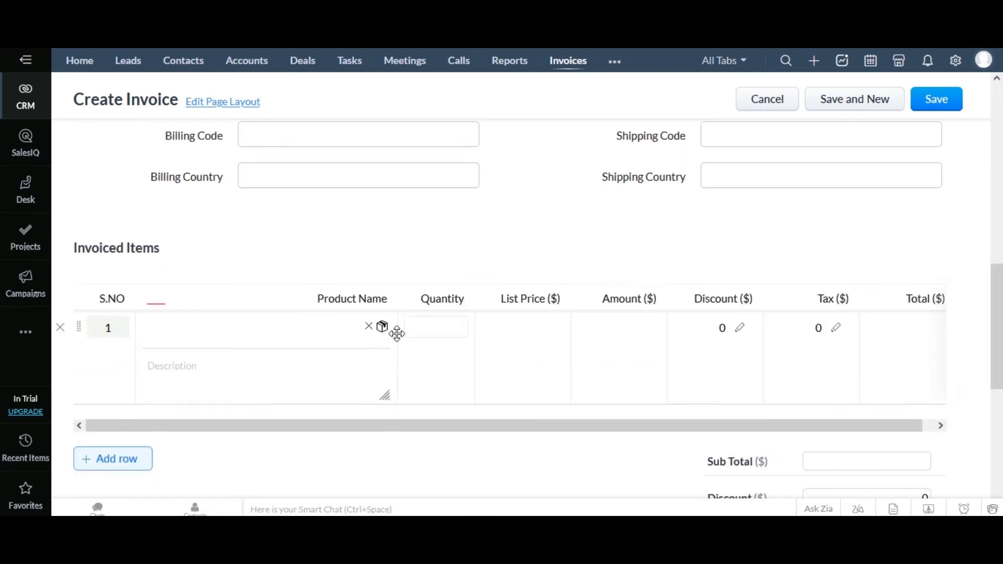
pyautogui.click(331, 329)
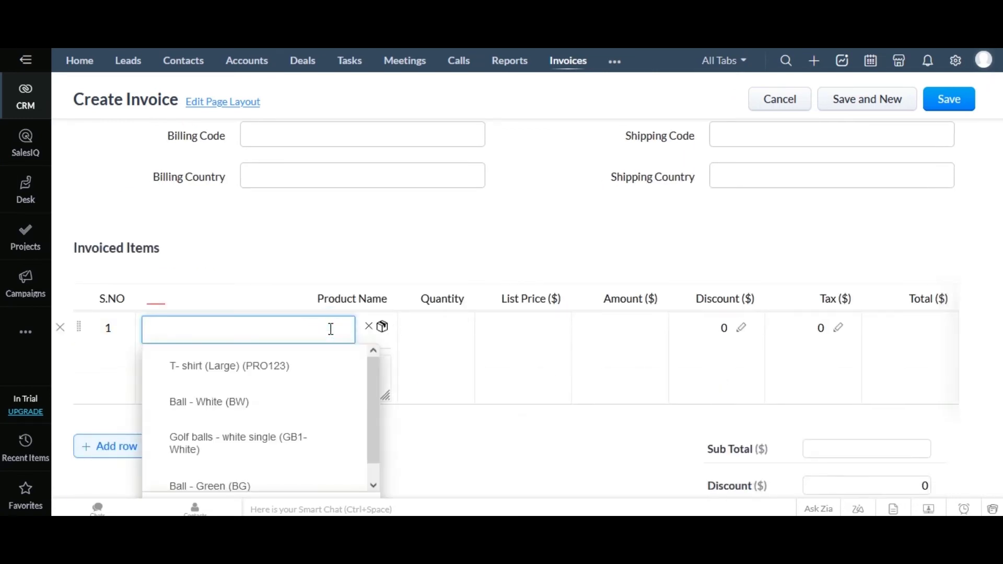
pyautogui.click(242, 368)
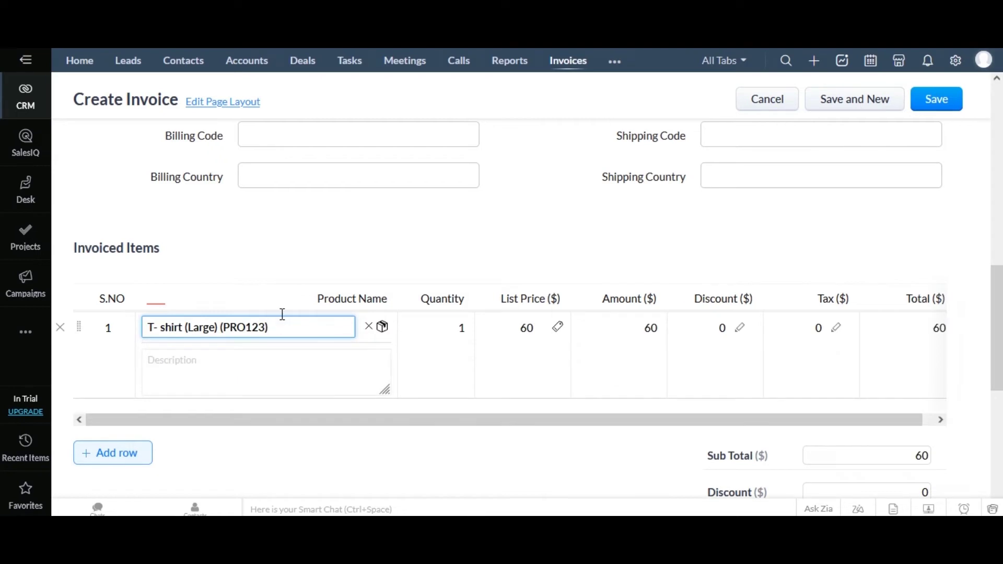
pyautogui.moveTo(995, 292); pyautogui.dragTo(998, 452)
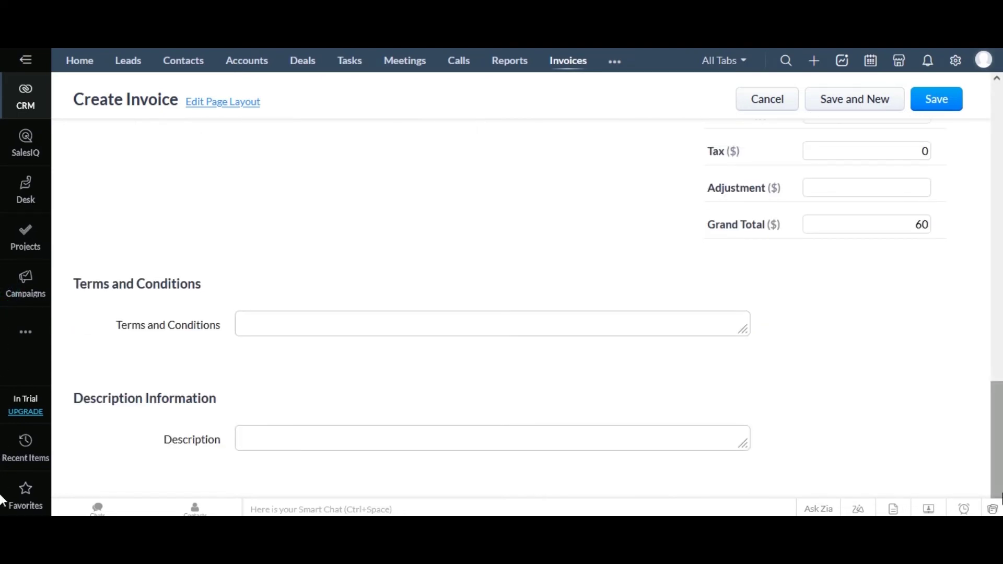
pyautogui.click(936, 107)
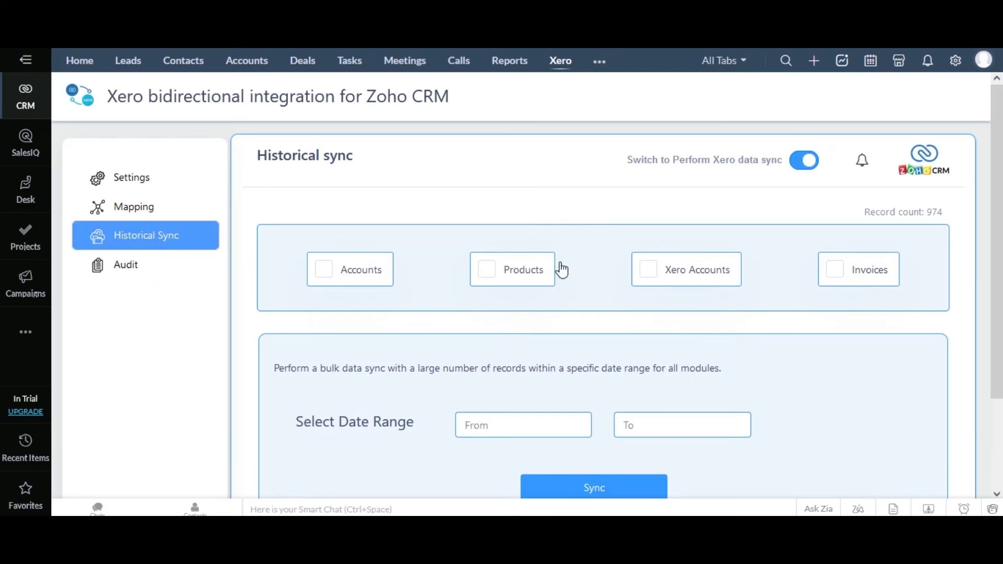
# - Select Accounts, Products and Invoices for the Zoho historical sync, with a date range from 2022-09-25 to 2022-09-27
pyautogui.click(835, 270)
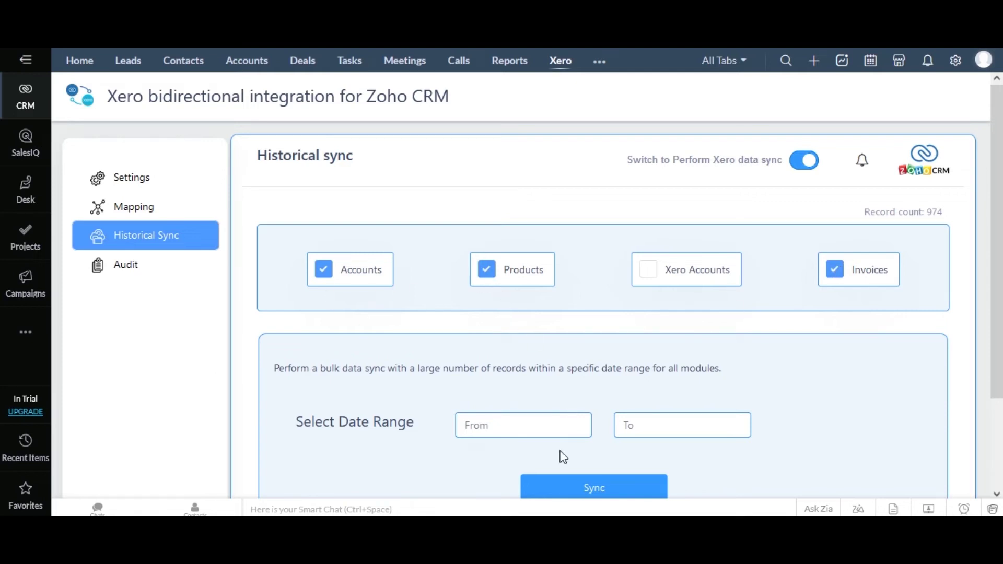
pyautogui.click(542, 428)
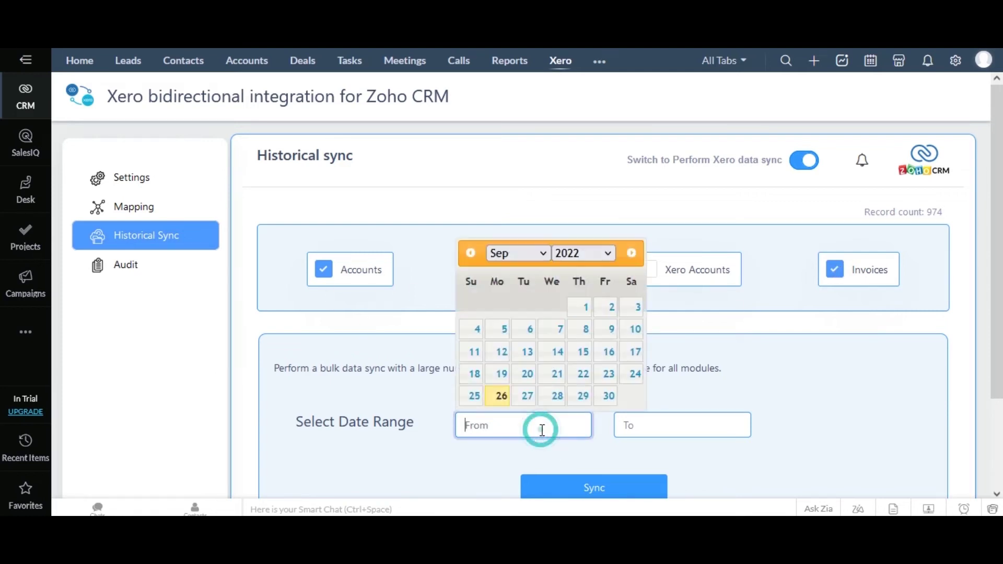
pyautogui.click(474, 397)
pyautogui.click(656, 427)
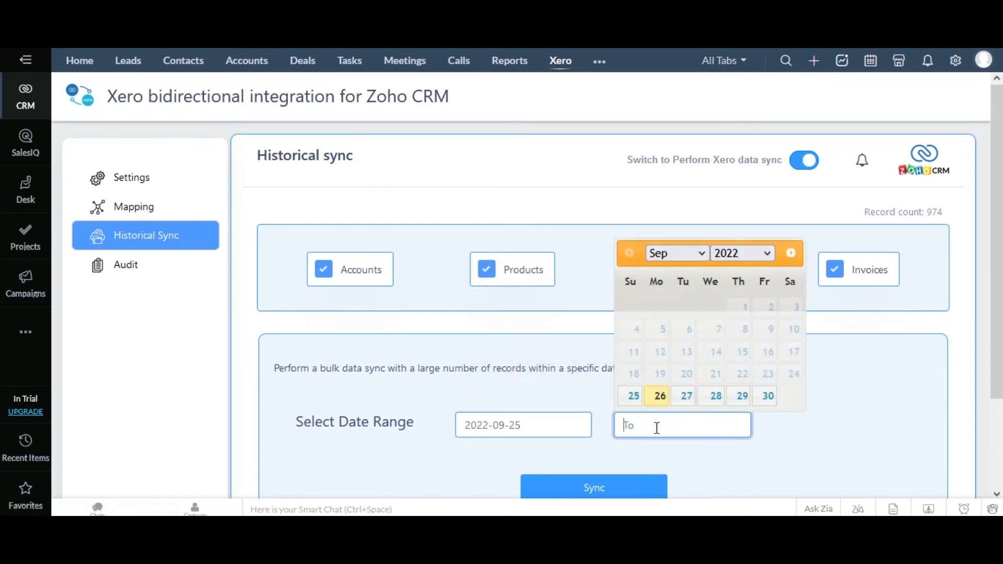
pyautogui.click(687, 395)
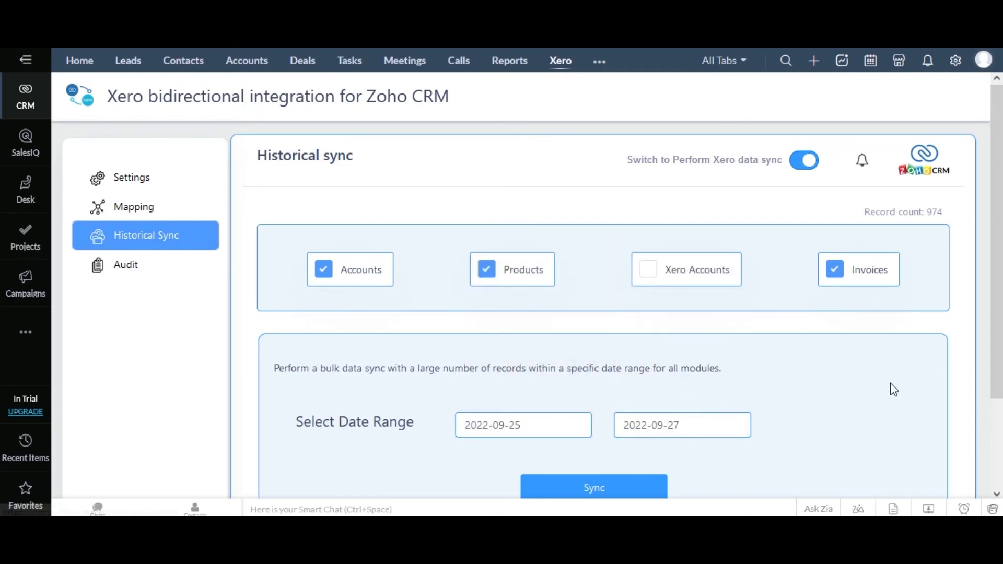
# - Start the historical sync for the selected Zoho modules and continue it to send the found records to Xero
pyautogui.moveTo(998, 370); pyautogui.dragTo(998, 459)
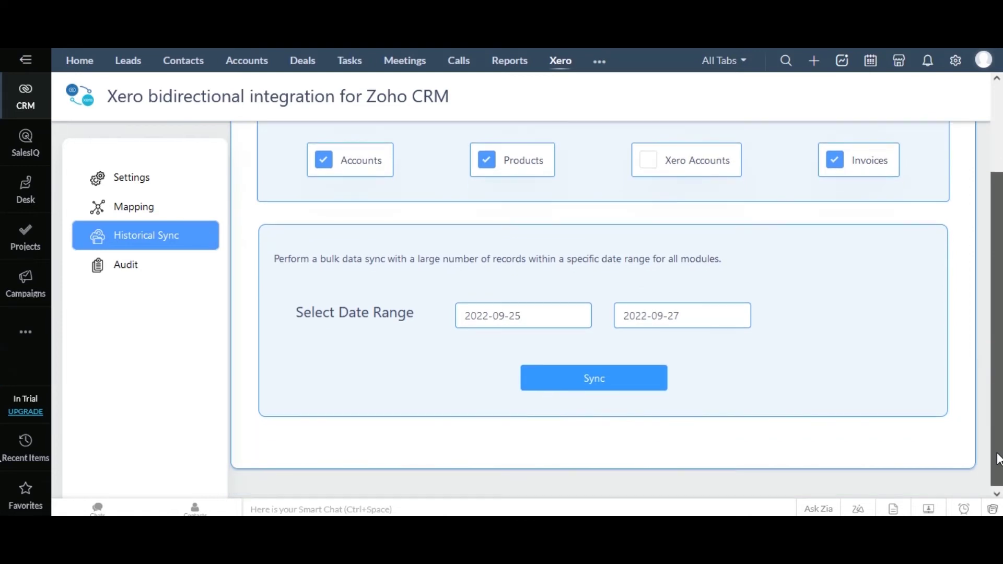
pyautogui.click(607, 382)
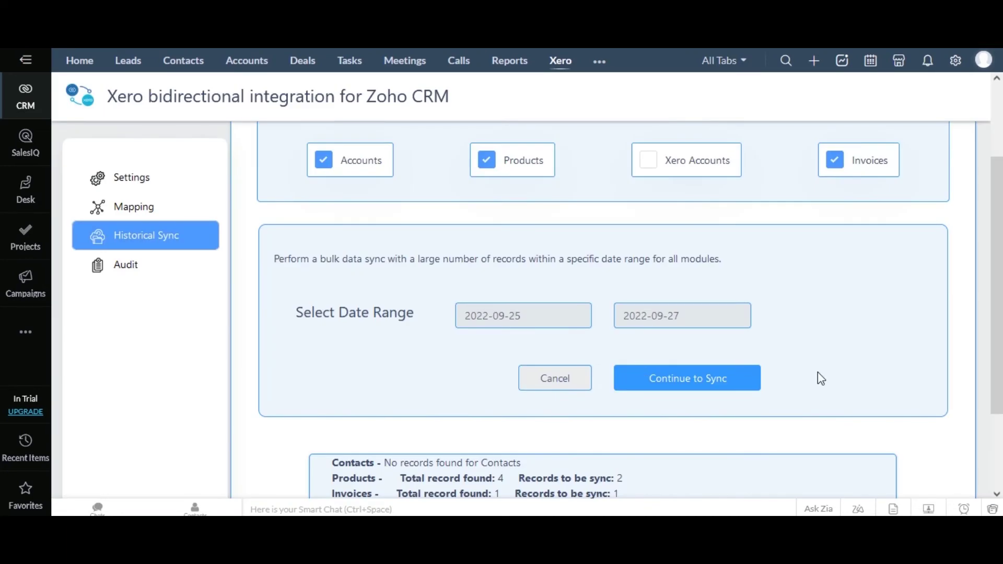
pyautogui.scroll(-2, 997, 362)
pyautogui.click(697, 271)
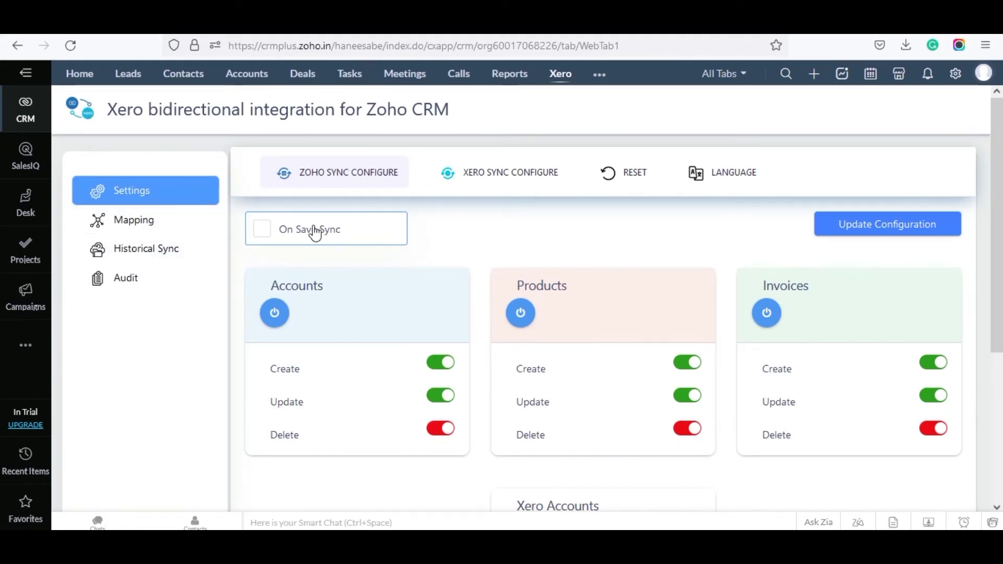
# - Update the Xero sync configuration with Cron Sync on for Contacts, and open the notifications in Historical Sync
pyautogui.scroll(-3, 244, 239)
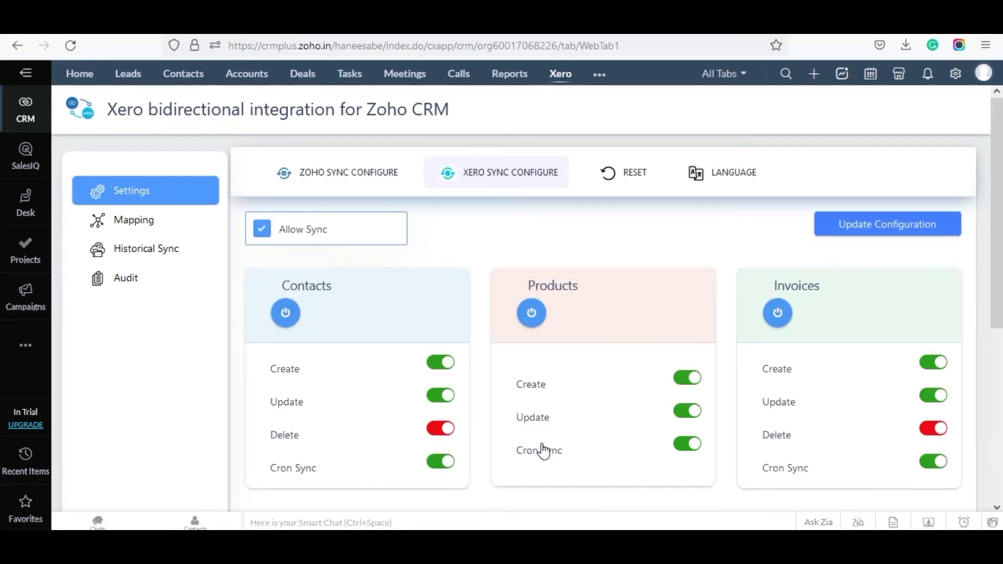
pyautogui.click(433, 468)
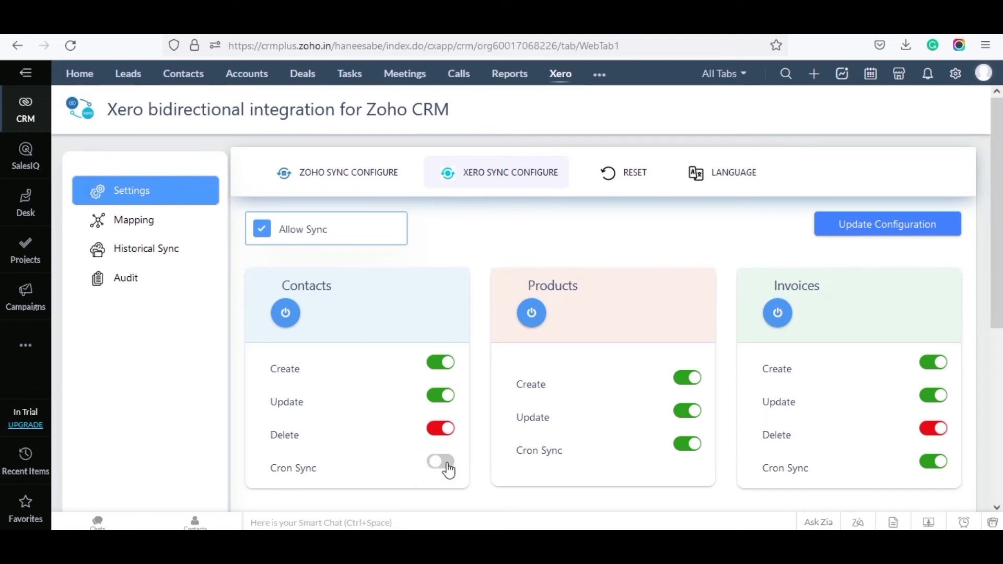
pyautogui.click(449, 464)
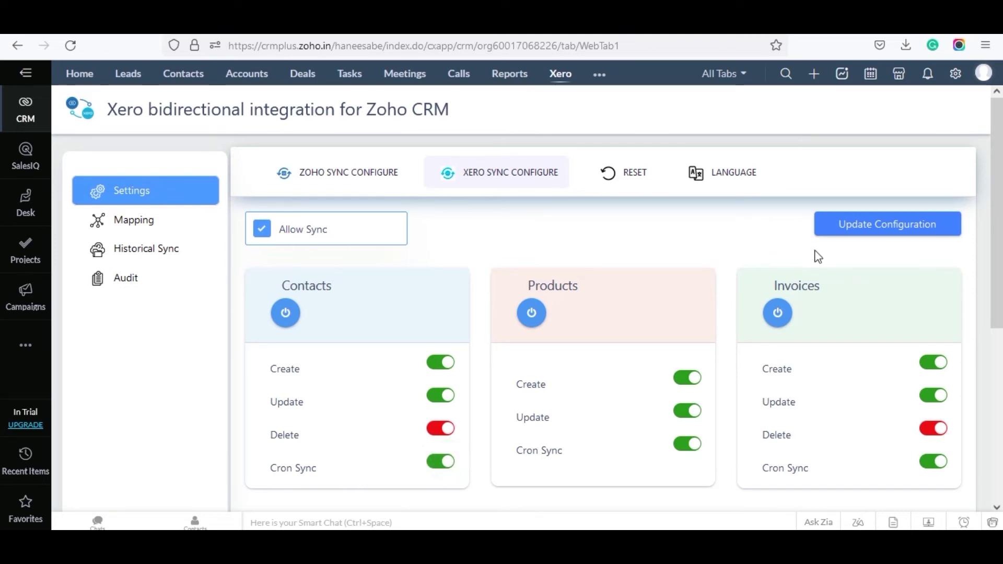
pyautogui.click(842, 233)
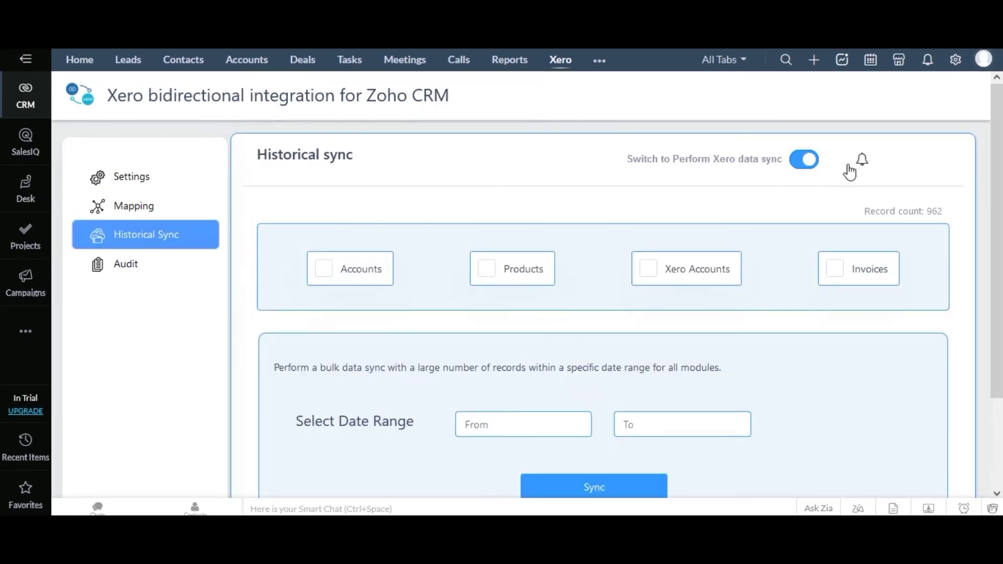
pyautogui.click(862, 159)
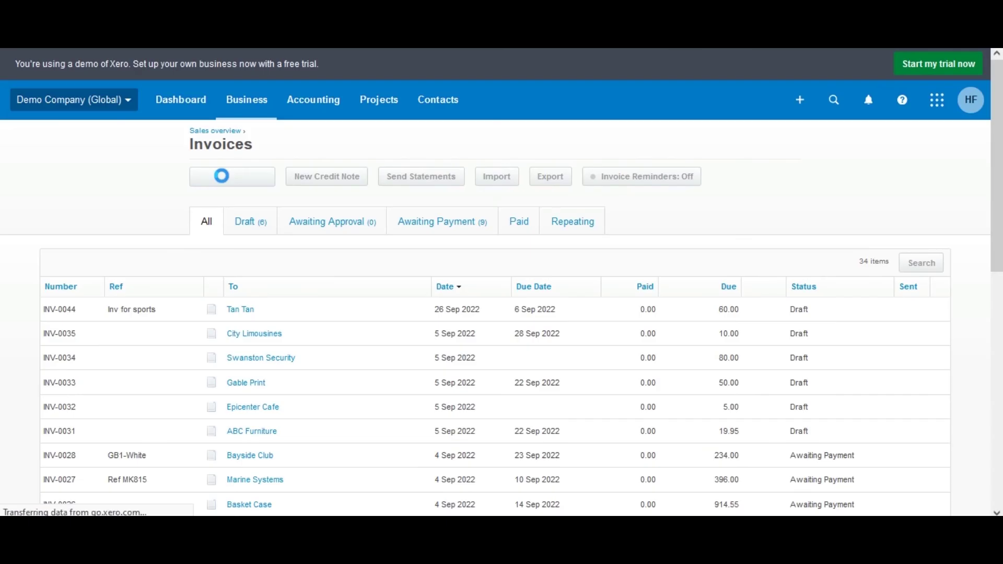
pyautogui.click(222, 176)
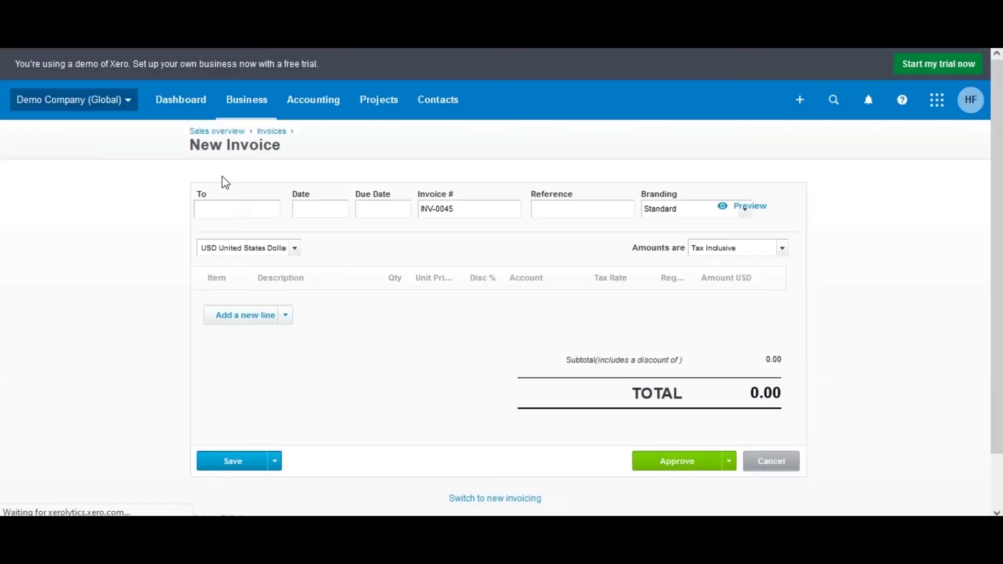
pyautogui.click(224, 210)
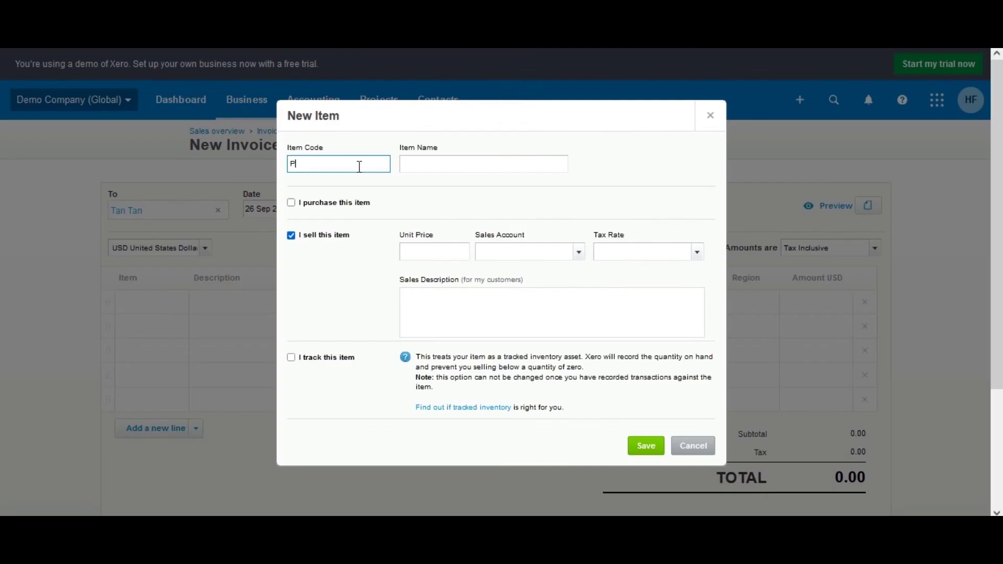
pyautogui.write('RO50')
pyautogui.click(455, 164)
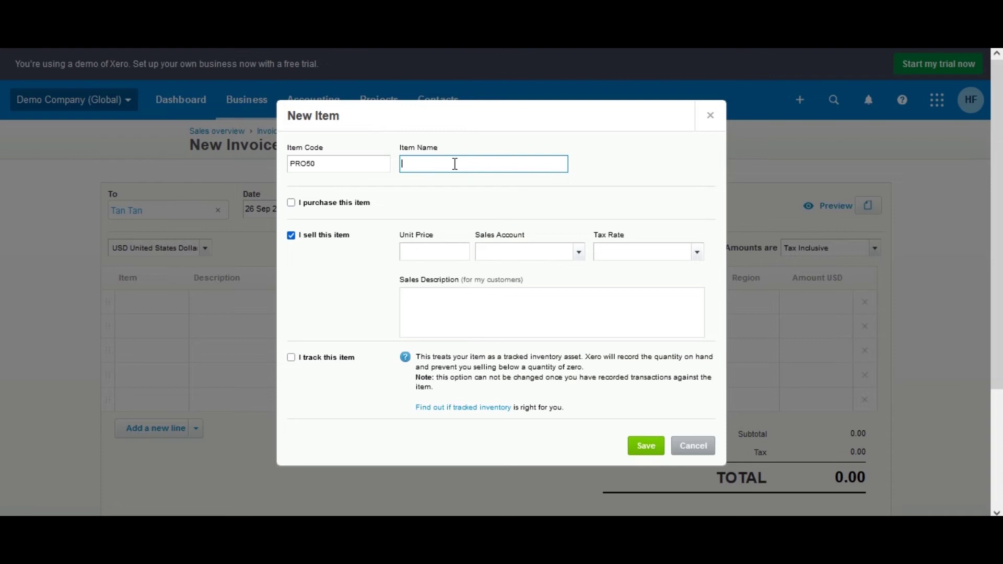
pyautogui.write('Computer Appliances')
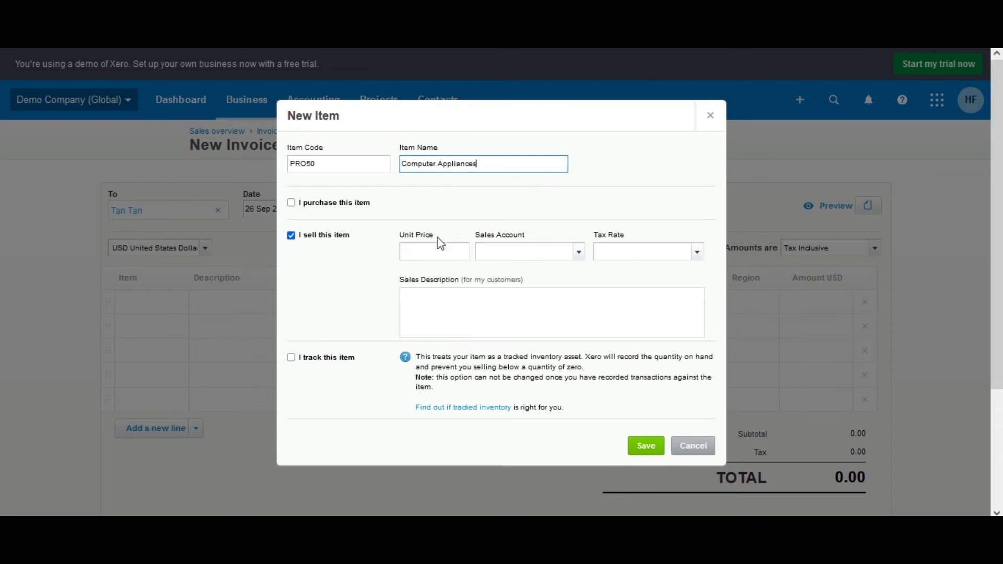
# - Set the item's purchase price to 500.00 and sale price to 600.00, track it under 630 - Inventory, and save the item and invoice
pyautogui.click(443, 258)
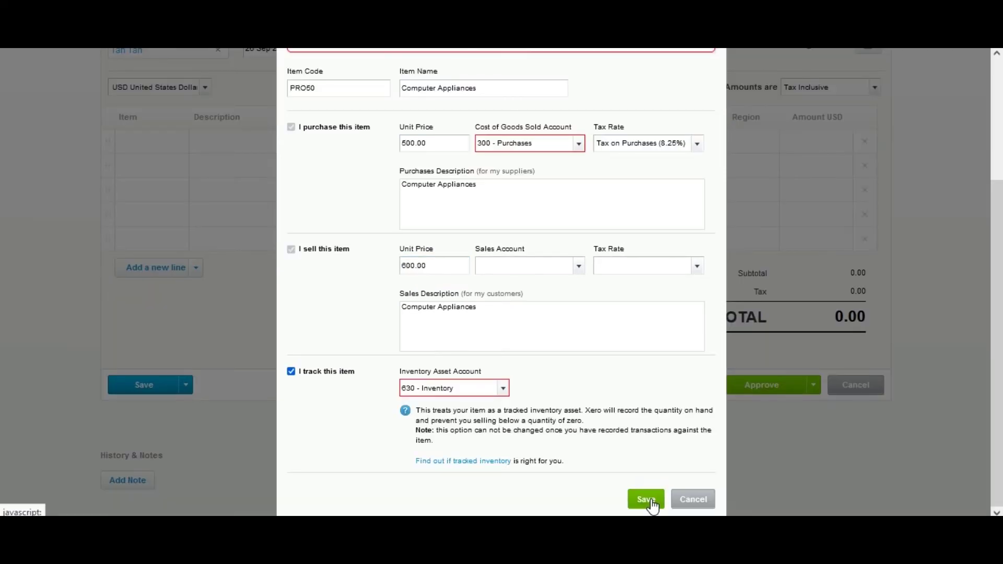
pyautogui.click(644, 498)
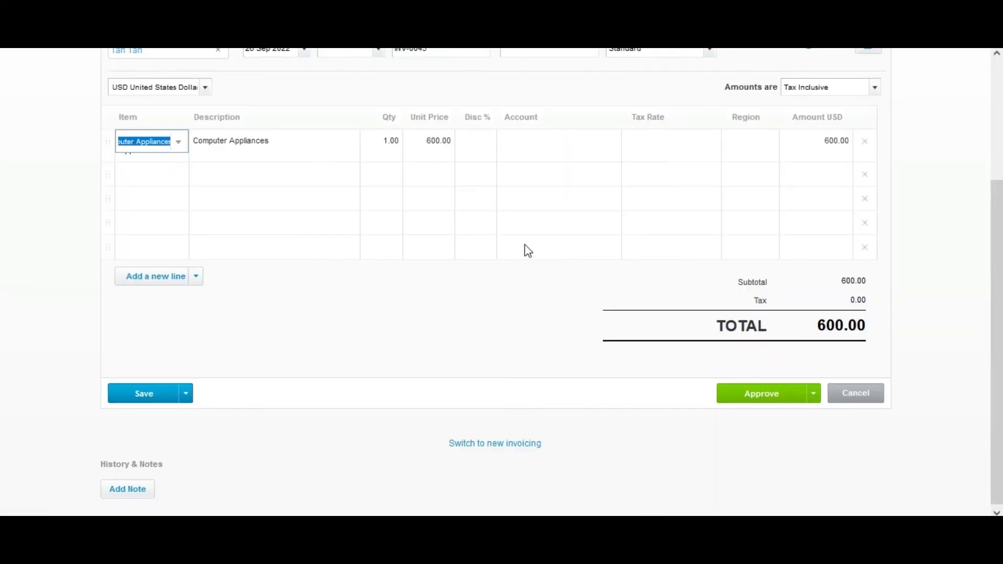
pyautogui.click(143, 393)
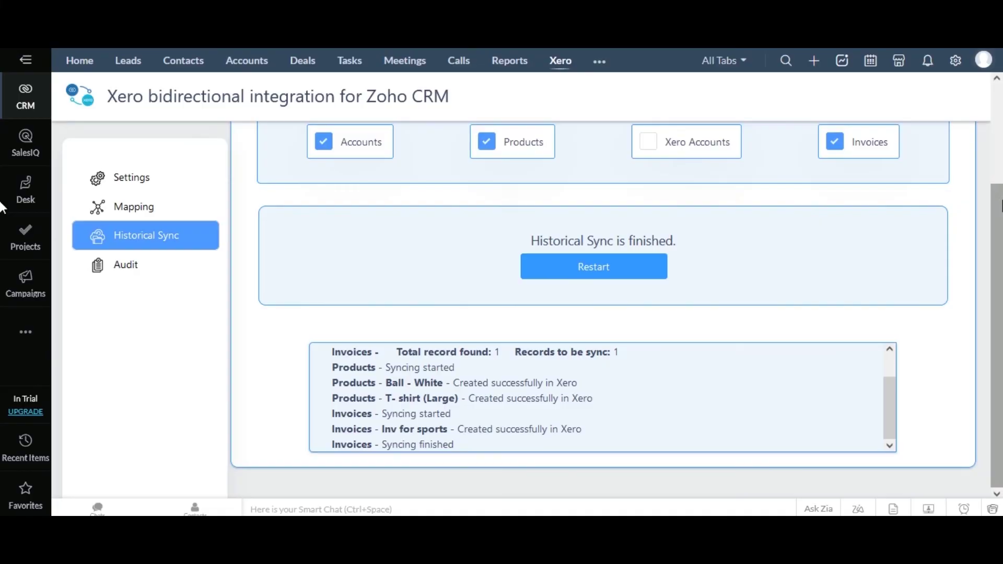
# - Return to Zoho CRM and switch Historical Sync to Xero data, selecting Contacts, Products and Invoices
pyautogui.scroll(3, 995, 208)
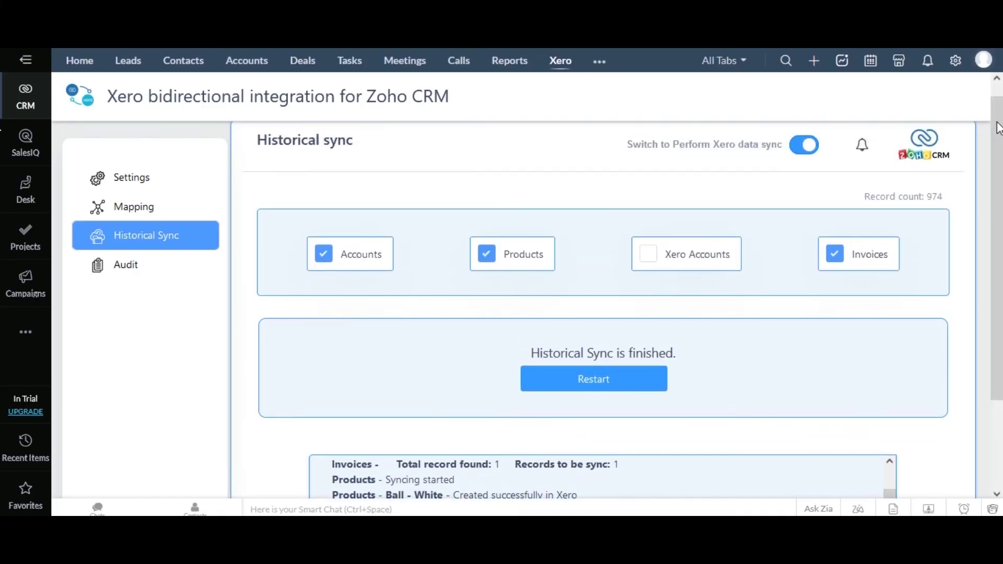
pyautogui.scroll(1, 998, 128)
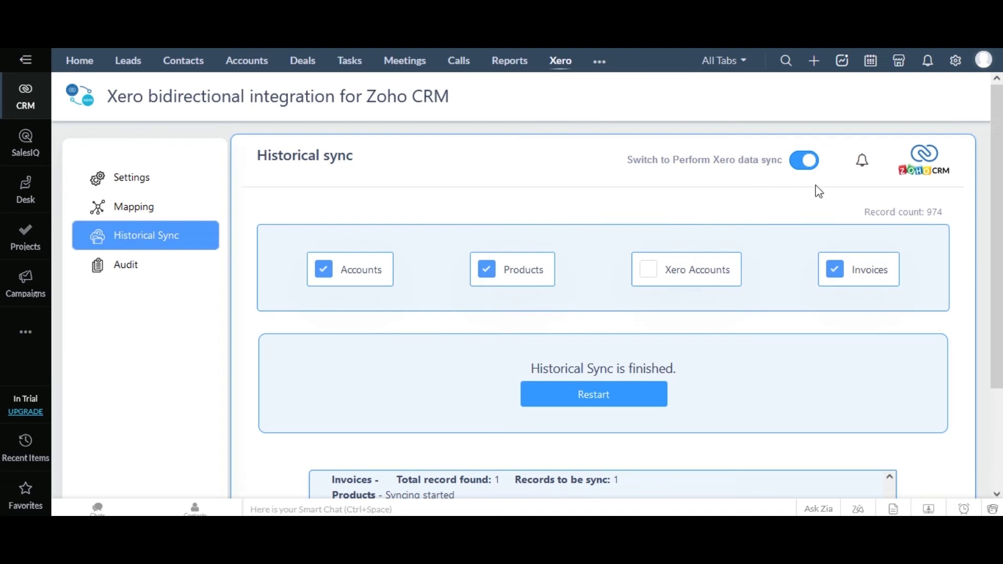
pyautogui.click(797, 171)
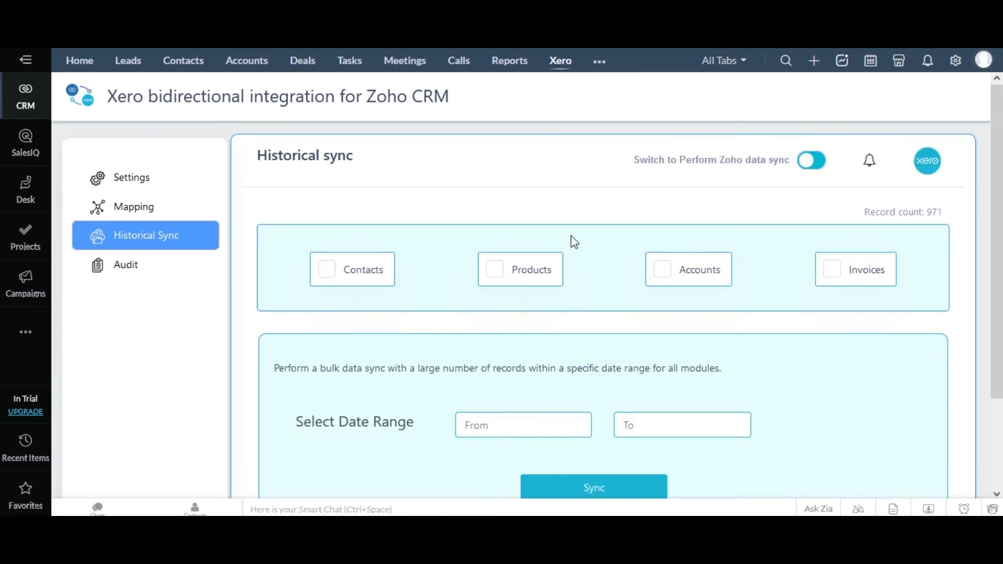
pyautogui.click(830, 276)
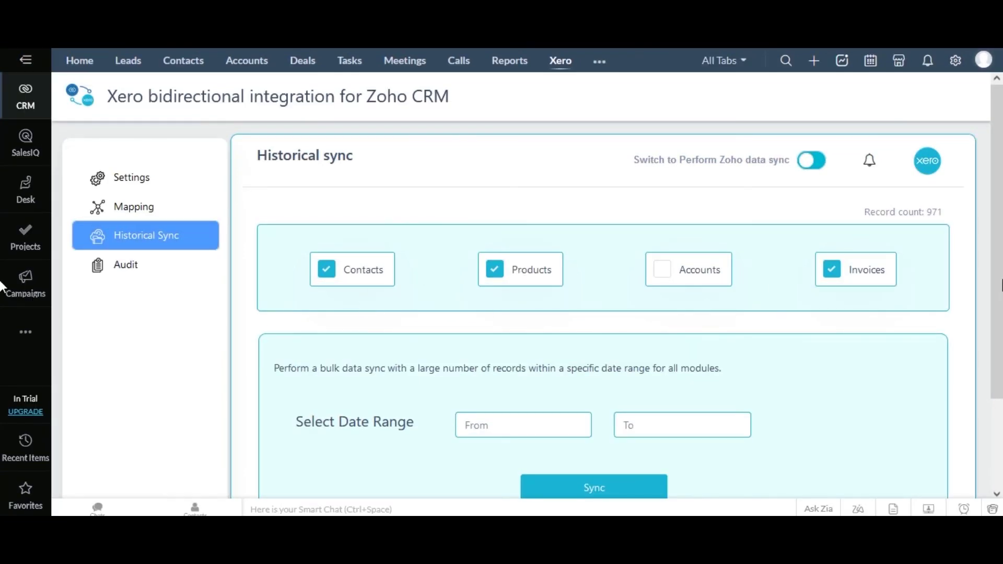
# - Set the Xero sync date range to 2022-09-25 through 2022-09-27 and run the historical sync into Zoho
pyautogui.moveTo(999, 289); pyautogui.dragTo(999, 364)
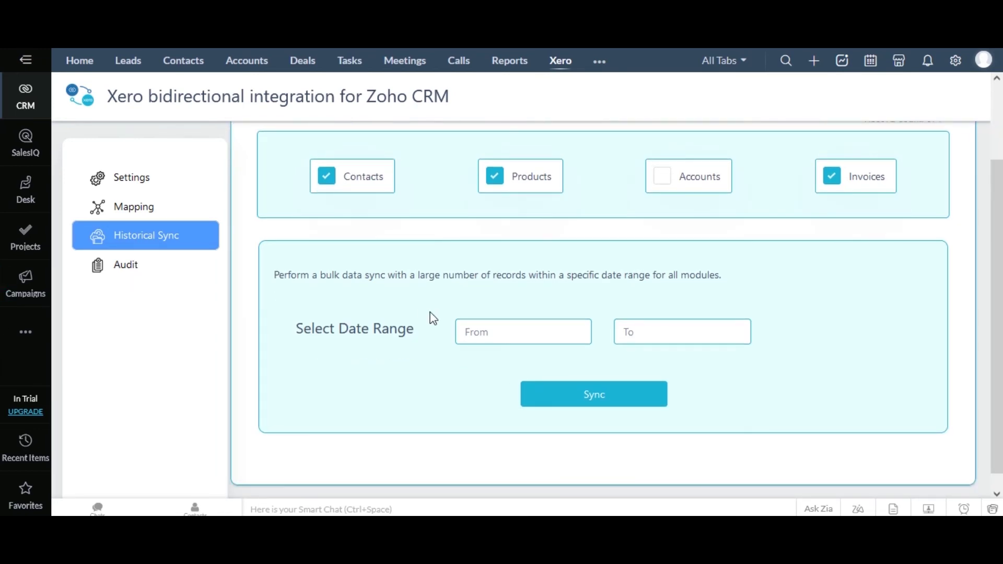
pyautogui.click(489, 331)
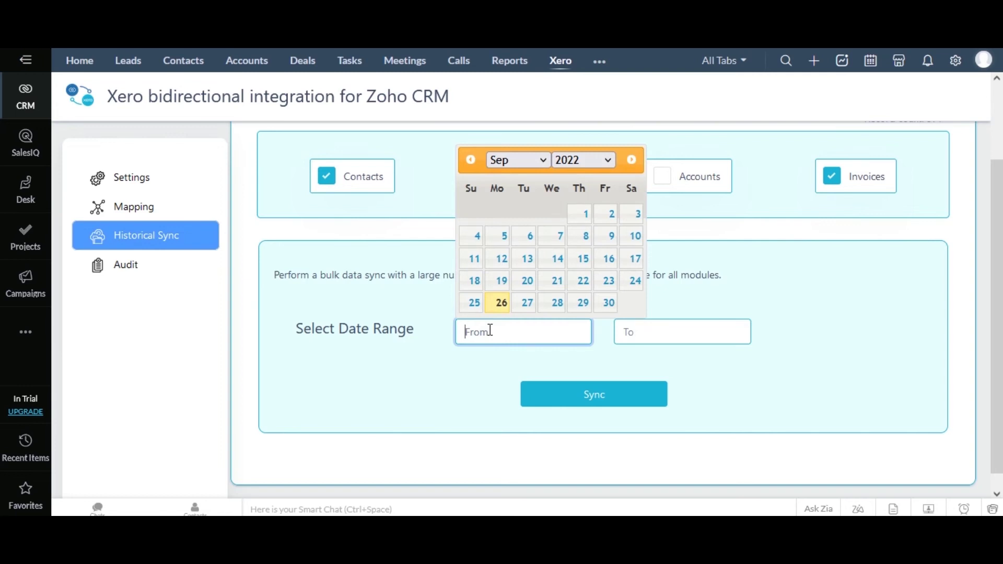
pyautogui.click(470, 304)
pyautogui.click(661, 336)
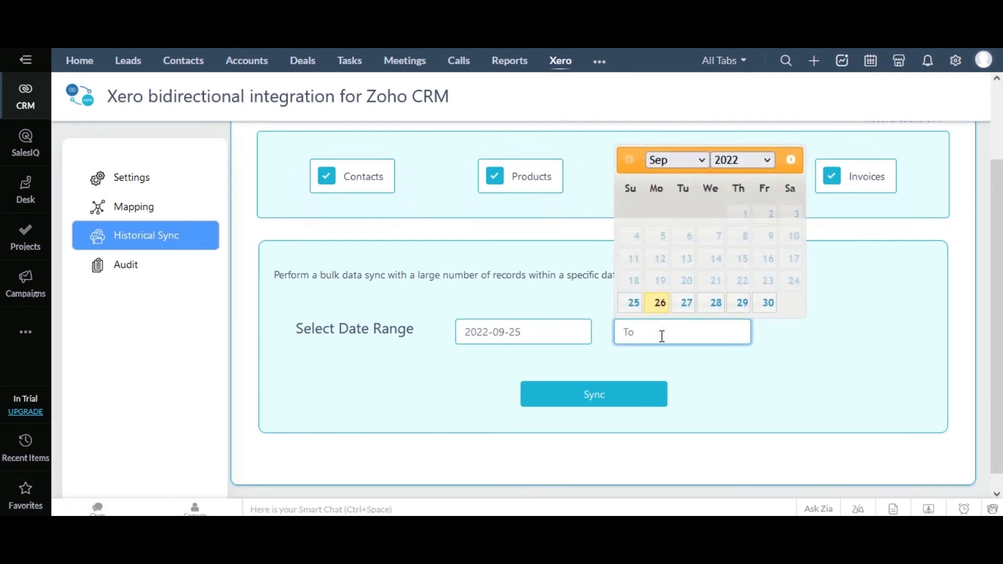
pyautogui.click(684, 305)
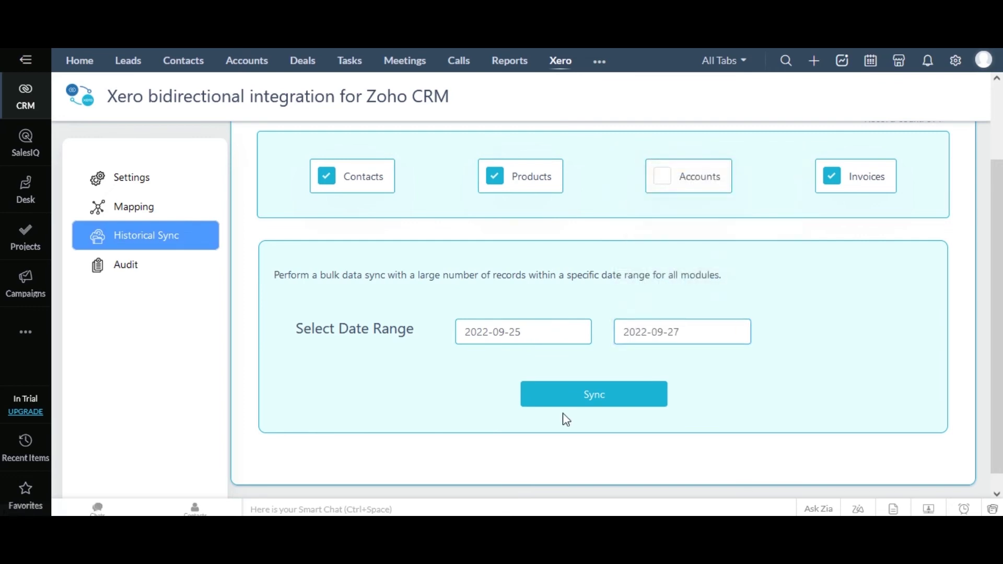
pyautogui.click(604, 404)
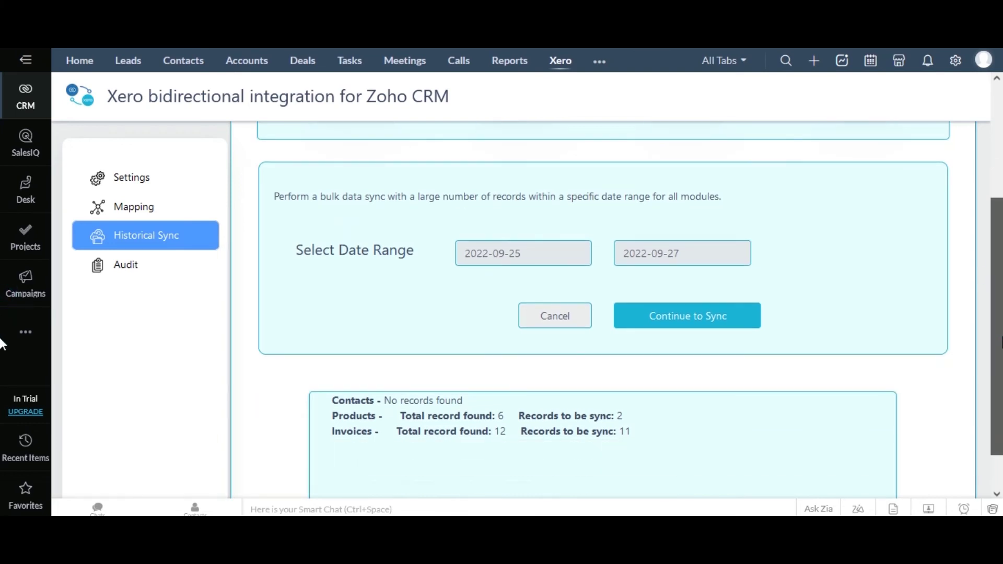
pyautogui.scroll(-1, 669, 344)
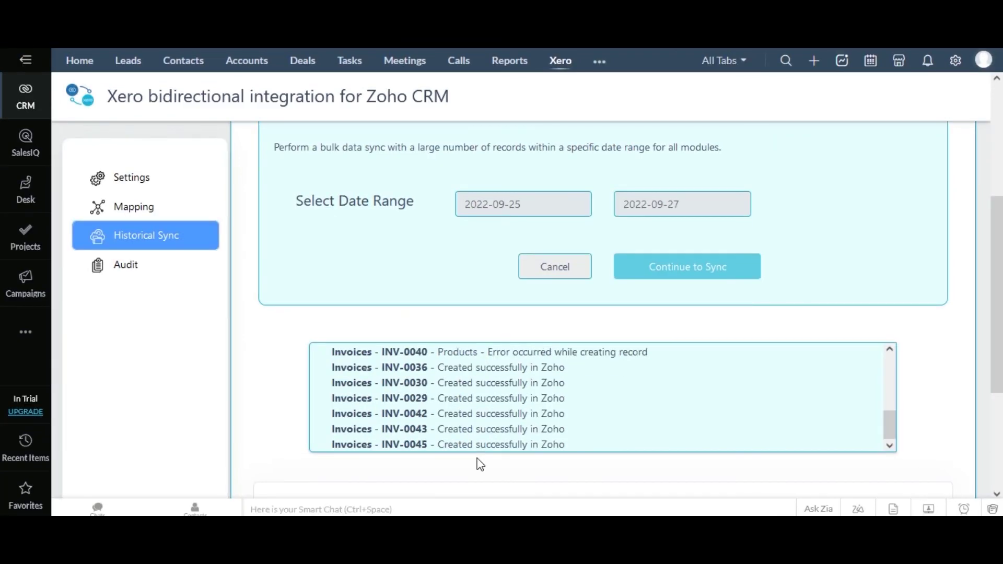
# - Check the Products and Invoices modules for the records synced from Xero, and open invoice INV-0045
pyautogui.click(599, 61)
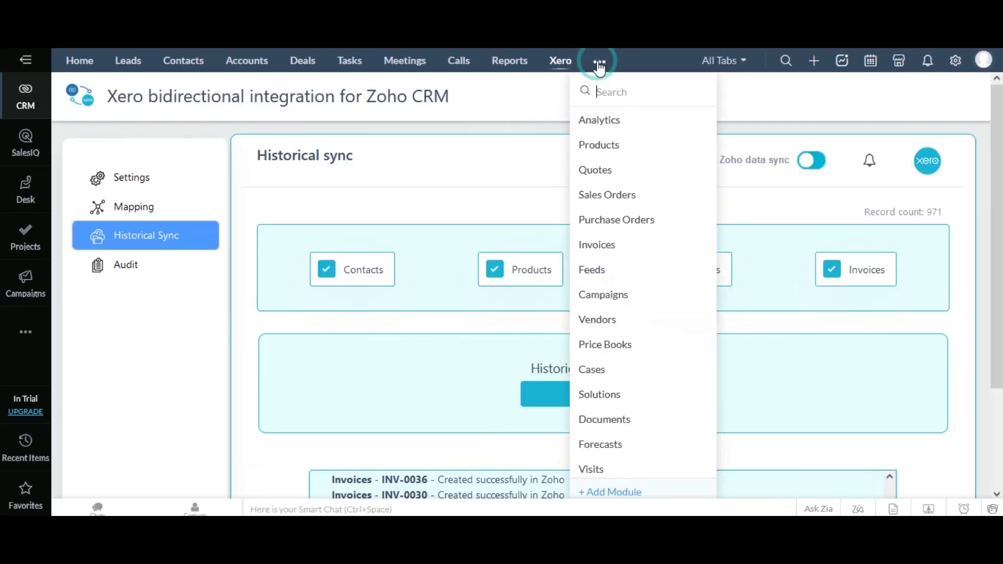
pyautogui.click(599, 144)
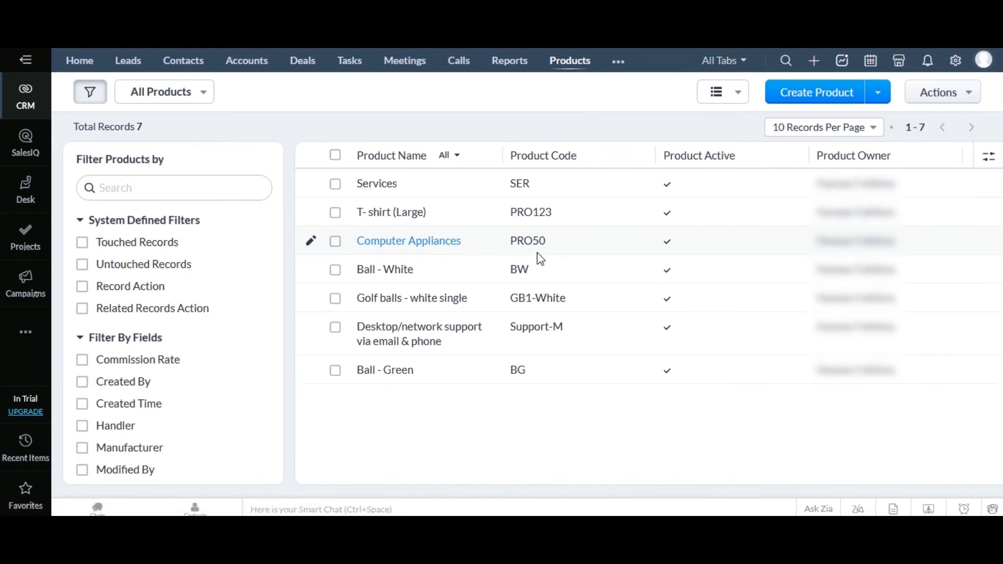
pyautogui.click(618, 62)
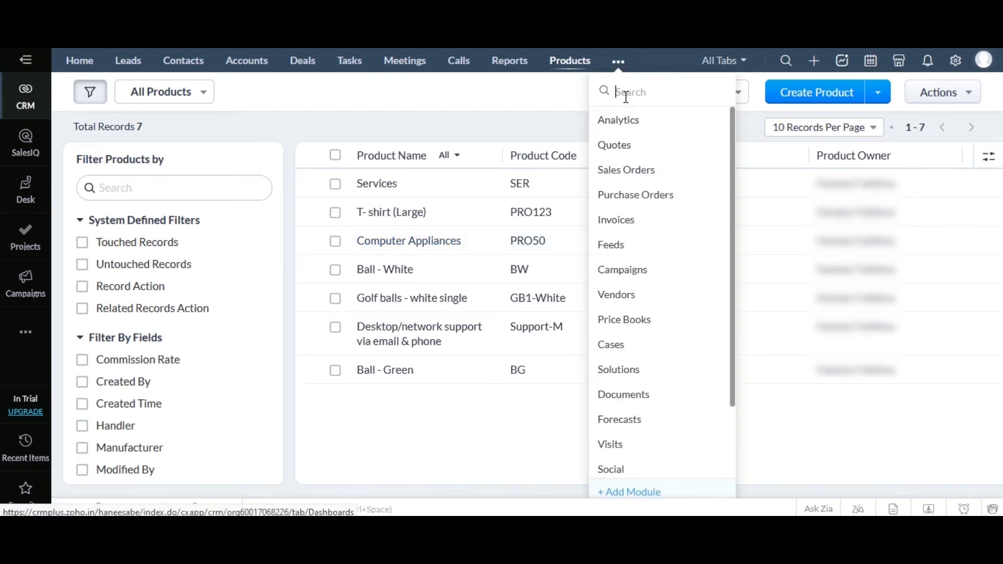
pyautogui.click(631, 225)
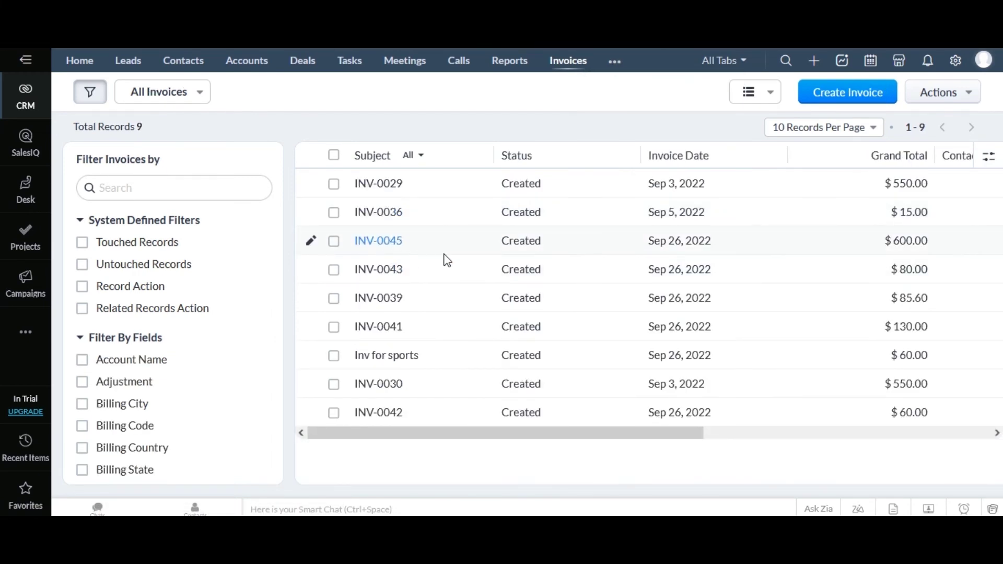
pyautogui.click(375, 242)
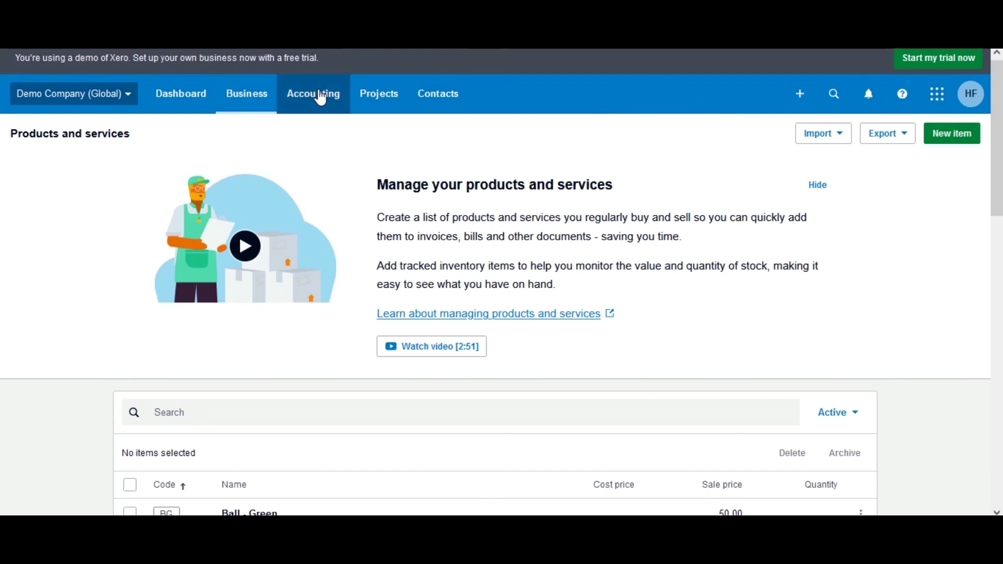
# - In Xero's chart of accounts, add a Current Asset account with code 1209 named Sample Account and save it
pyautogui.click(320, 95)
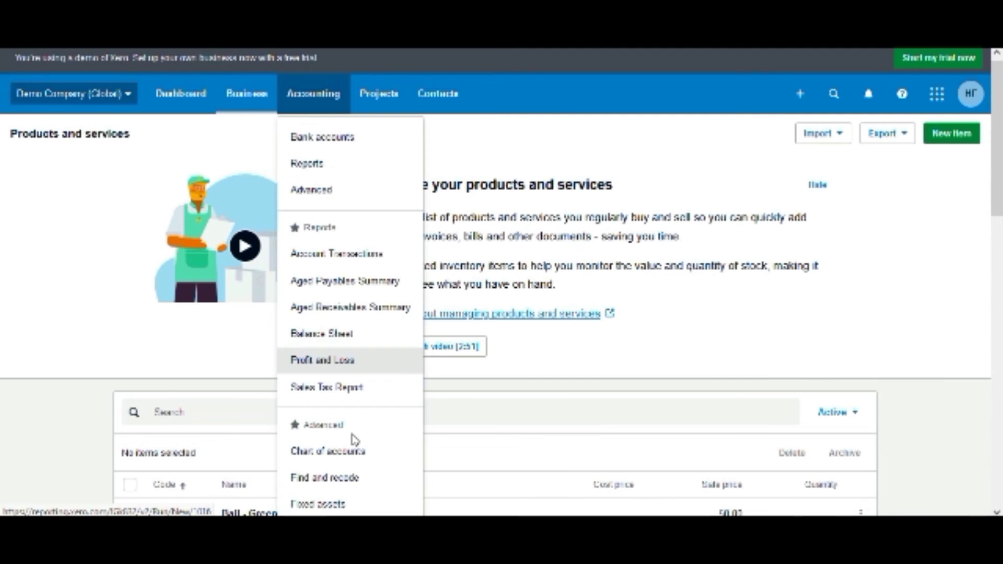
pyautogui.click(348, 454)
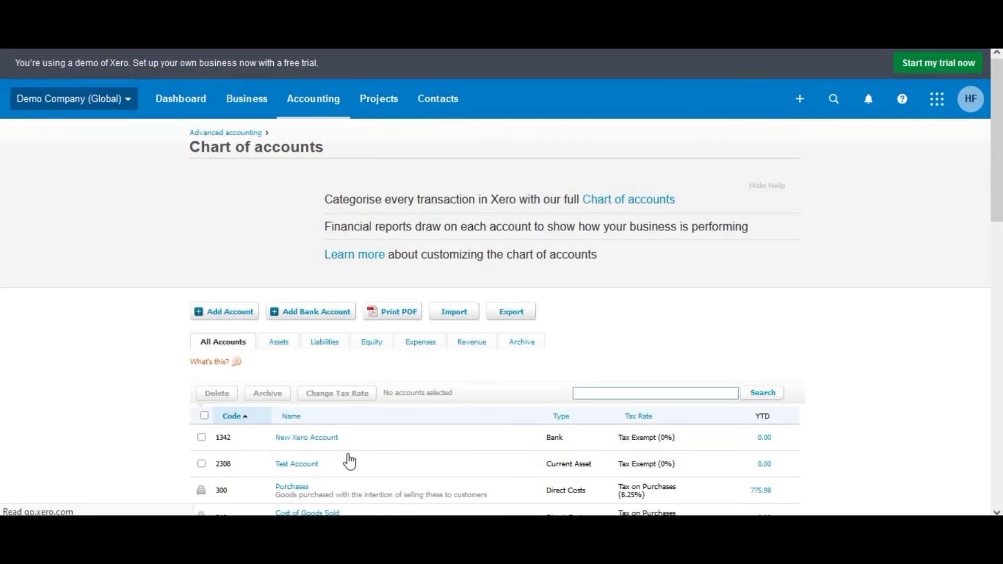
pyautogui.click(241, 314)
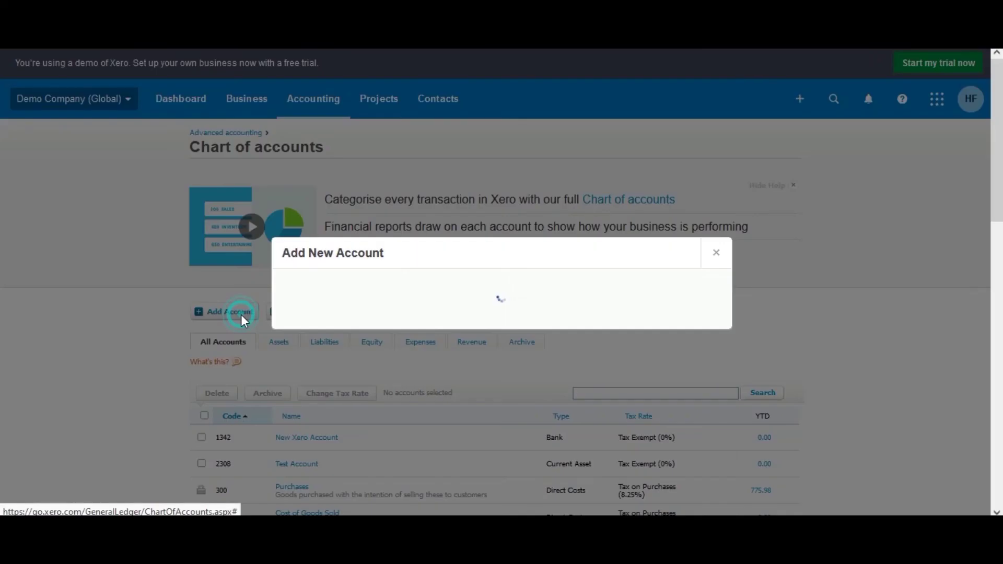
pyautogui.click(380, 161)
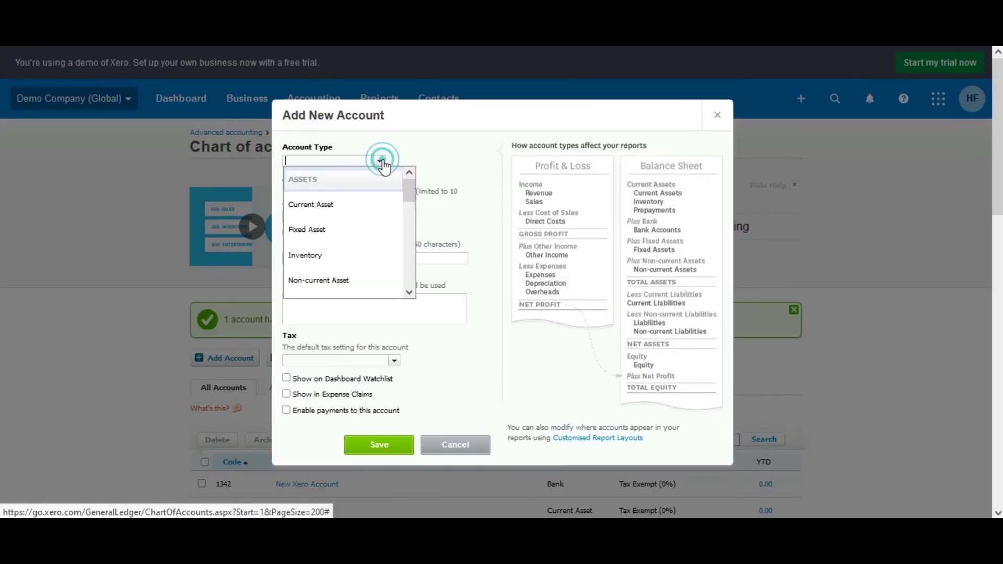
pyautogui.click(345, 205)
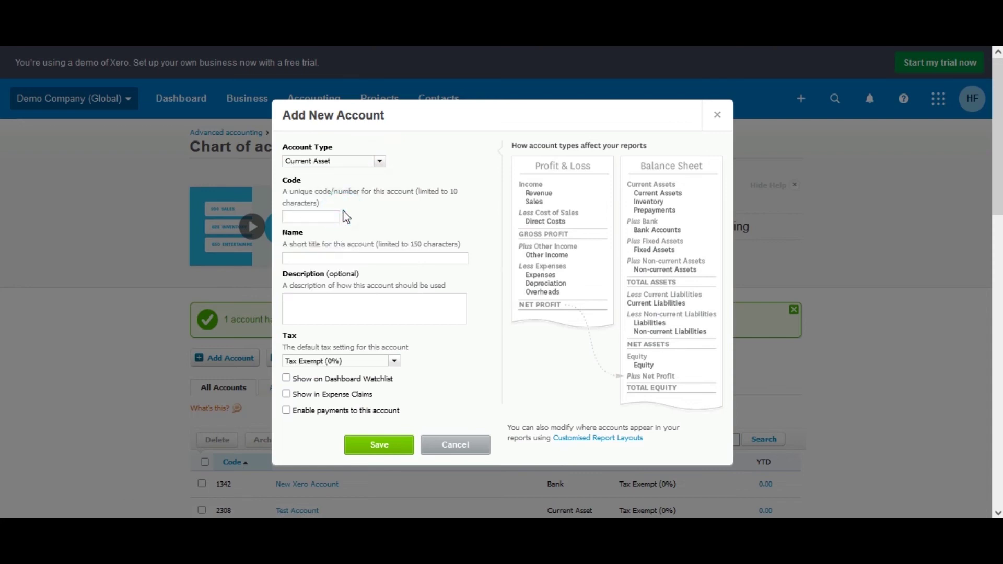
pyautogui.click(329, 223)
pyautogui.write('1209')
pyautogui.click(324, 257)
pyautogui.write('Sample Account')
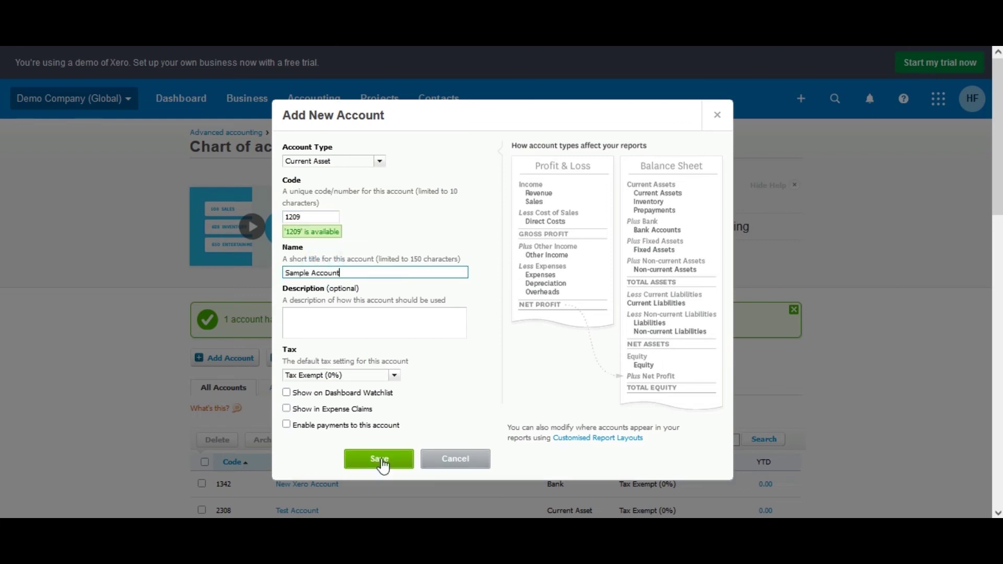
pyautogui.click(383, 464)
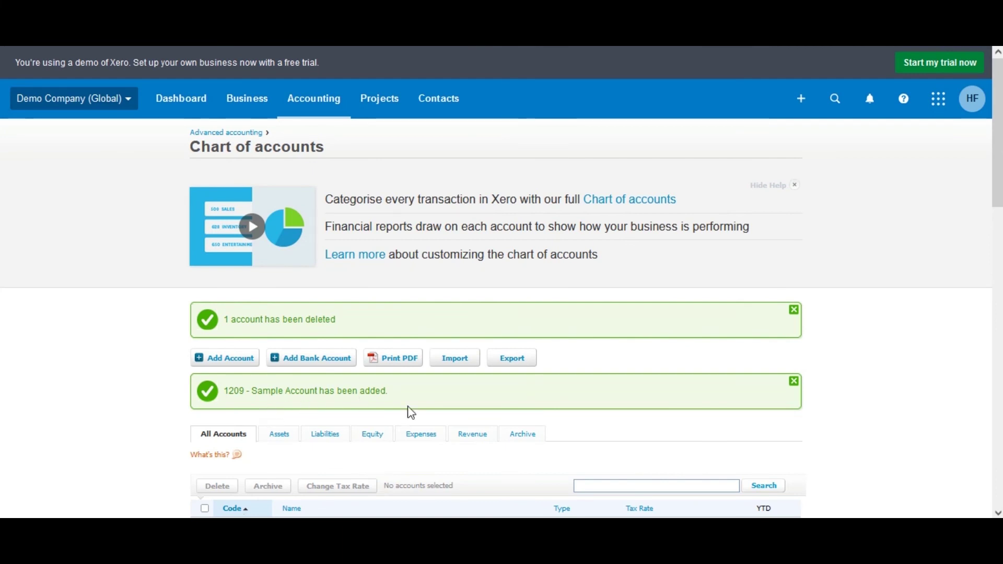
pyautogui.scroll(-2, 3, 214)
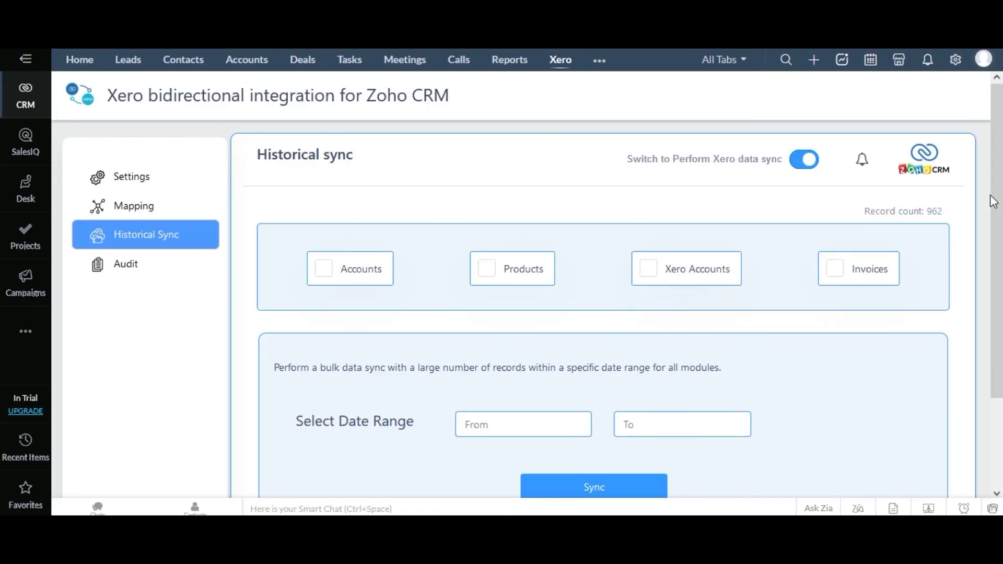
# - Return to Zoho CRM, switch Historical Sync to Xero data and select only Accounts
pyautogui.scroll(-1, 2, 248)
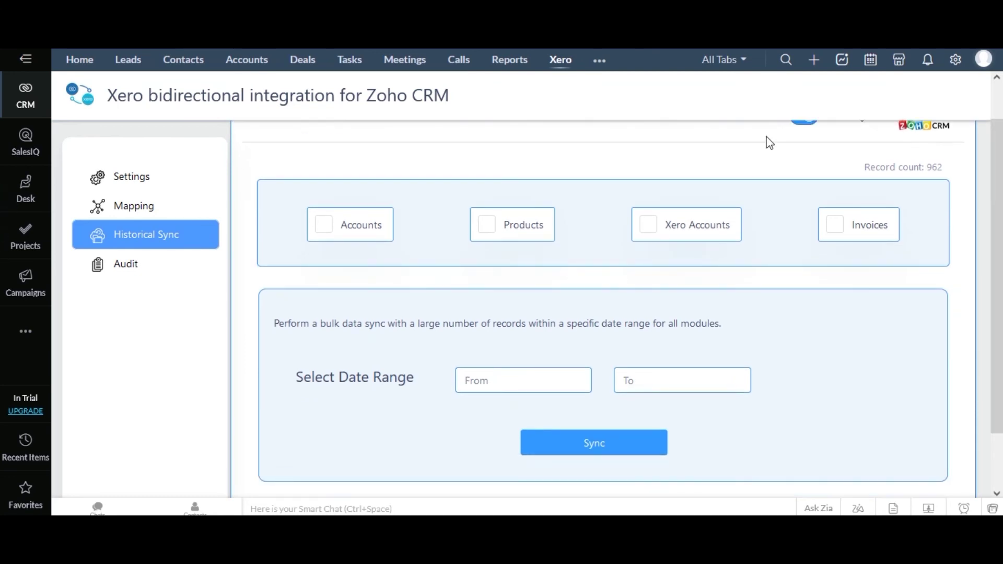
pyautogui.scroll(1, 965, 147)
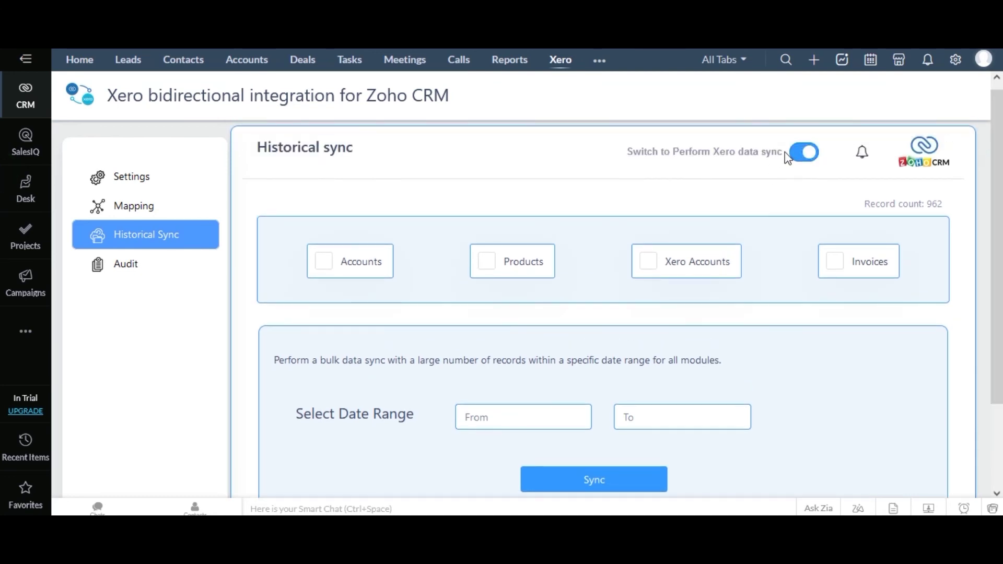
pyautogui.click(797, 155)
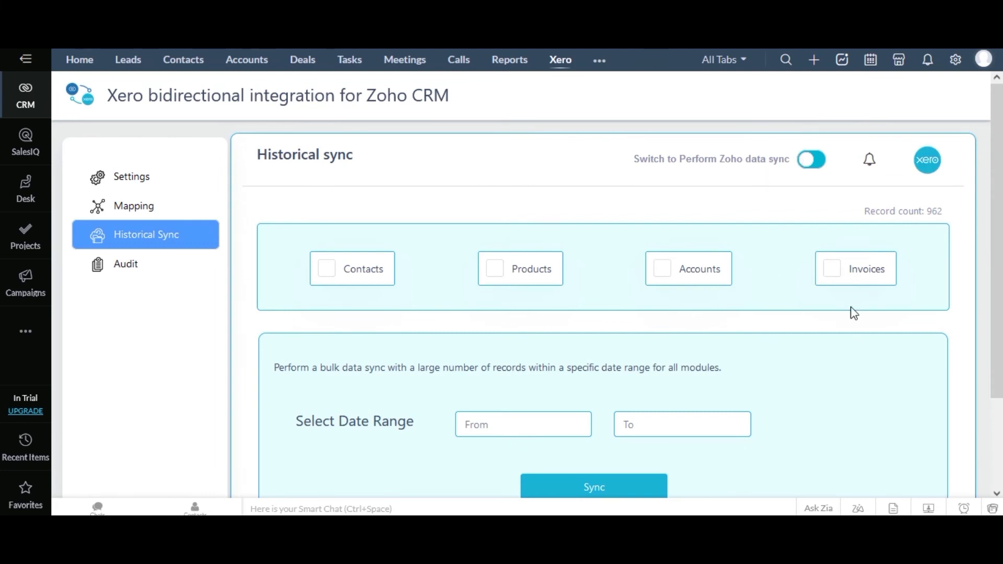
pyautogui.click(662, 273)
# - Set the sync date range to 2022-09-25 through 2022-09-27 and run the historical sync of Xero accounts
pyautogui.click(571, 427)
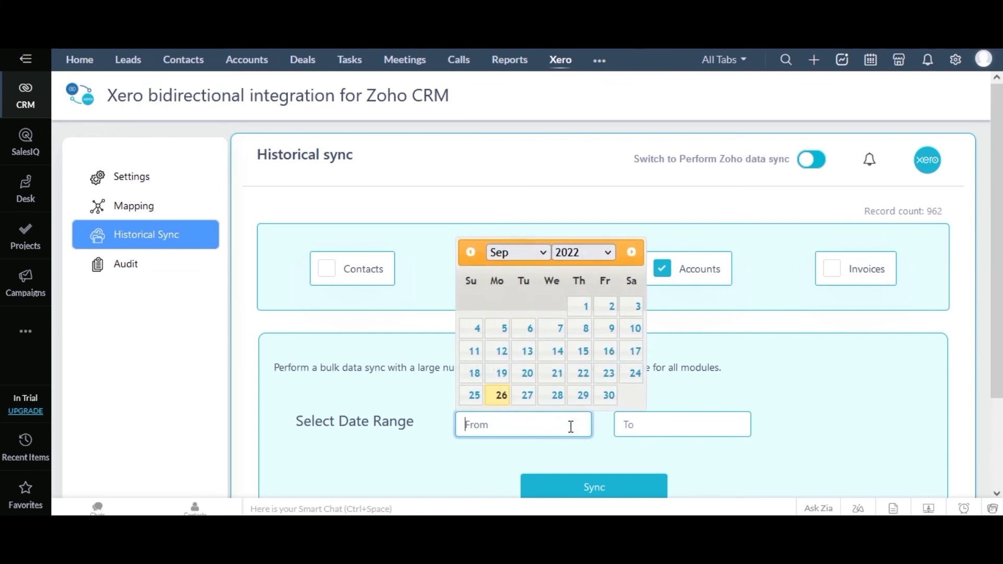
pyautogui.click(527, 398)
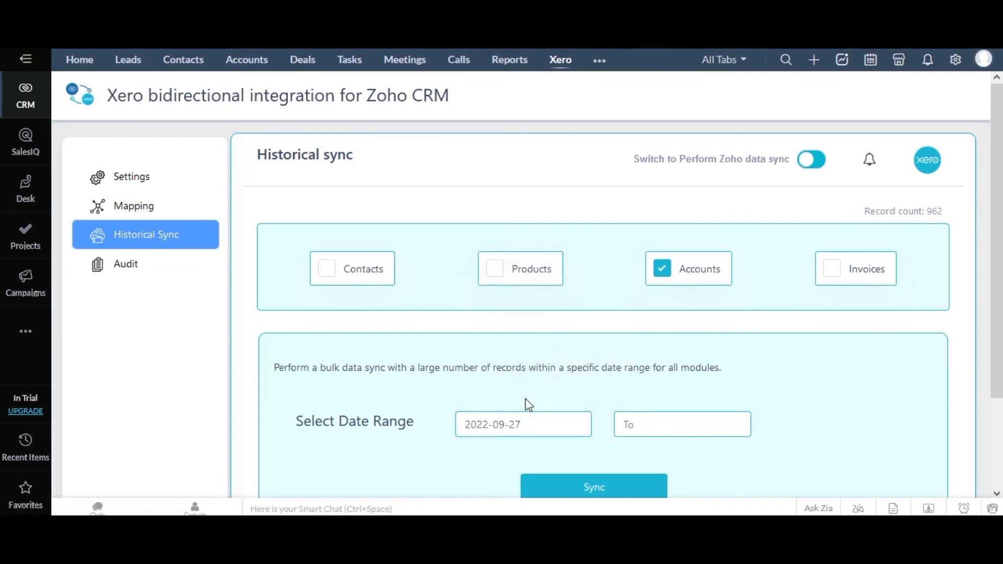
pyautogui.click(524, 423)
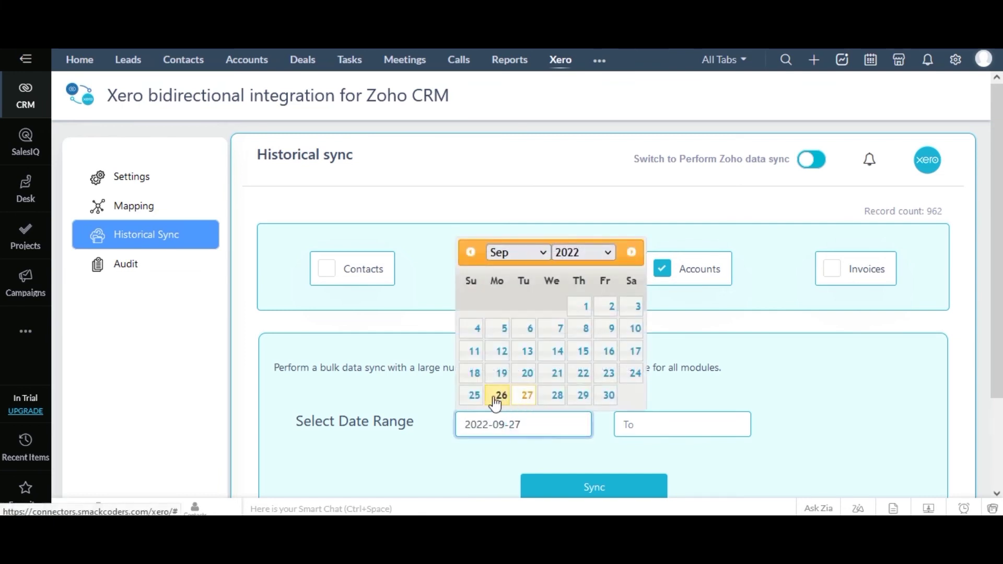
pyautogui.click(476, 397)
pyautogui.click(661, 429)
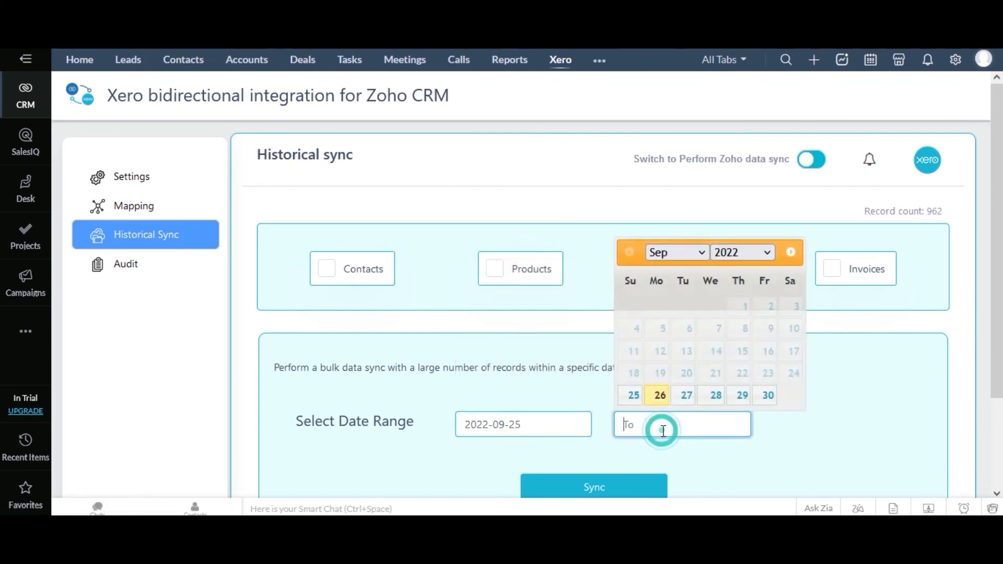
pyautogui.click(681, 400)
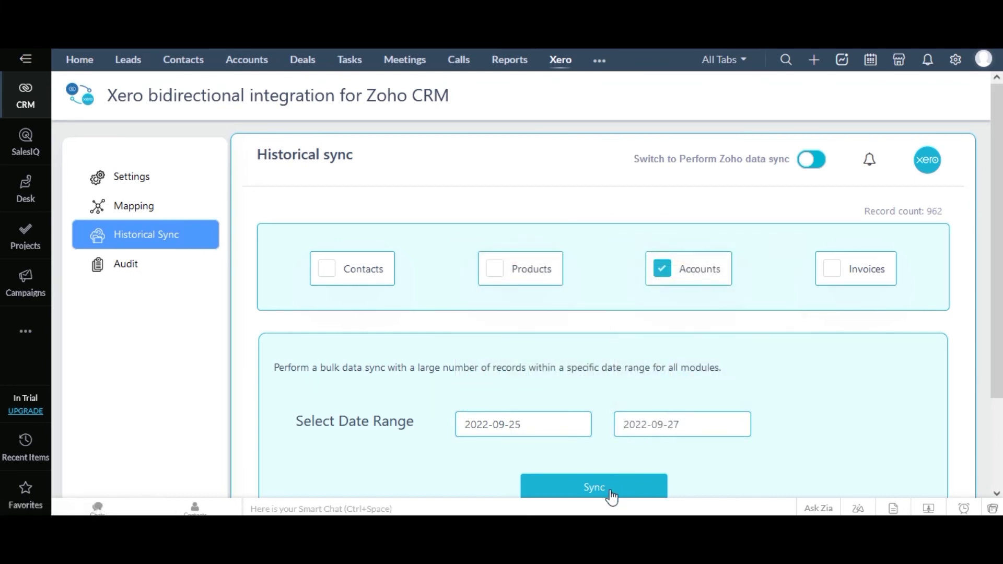
pyautogui.click(611, 494)
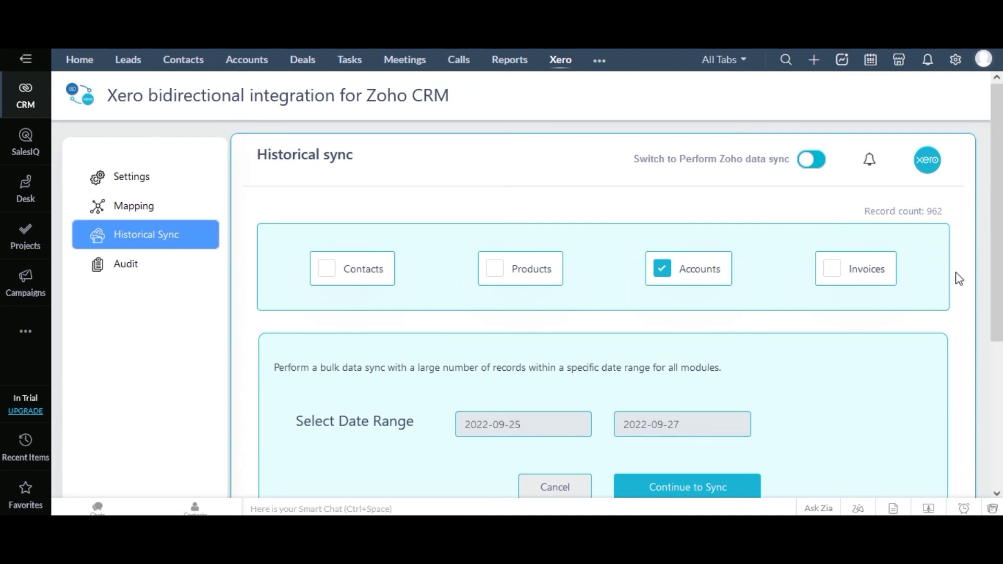
pyautogui.scroll(-3, 995, 256)
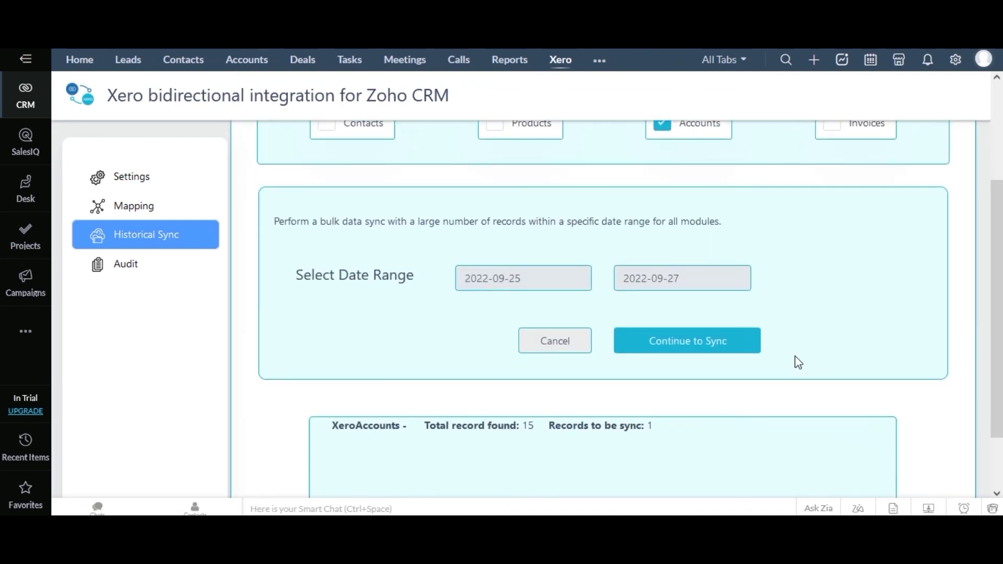
pyautogui.click(700, 347)
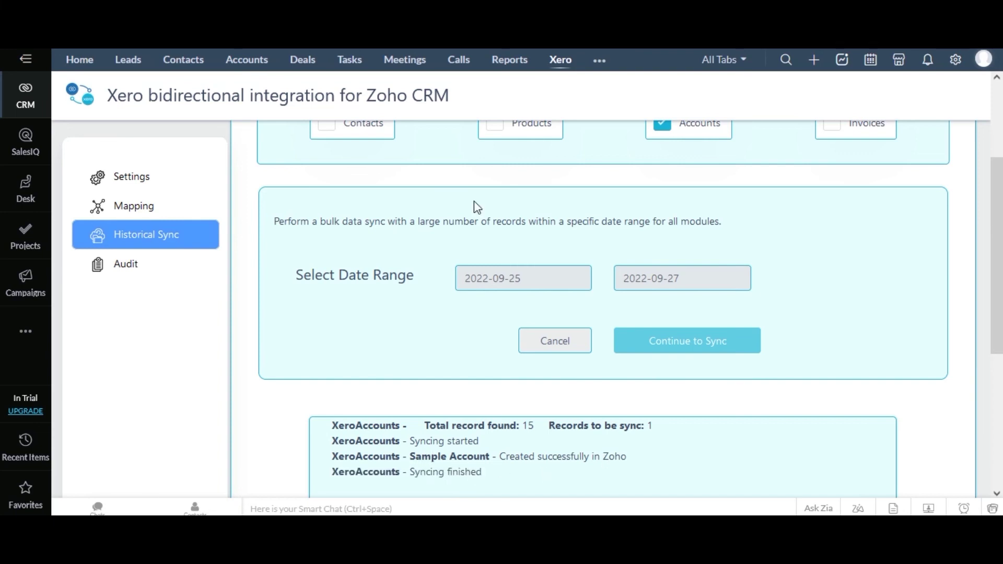
# - Find and open the Xero Accounts module to check for the synced account
pyautogui.click(600, 61)
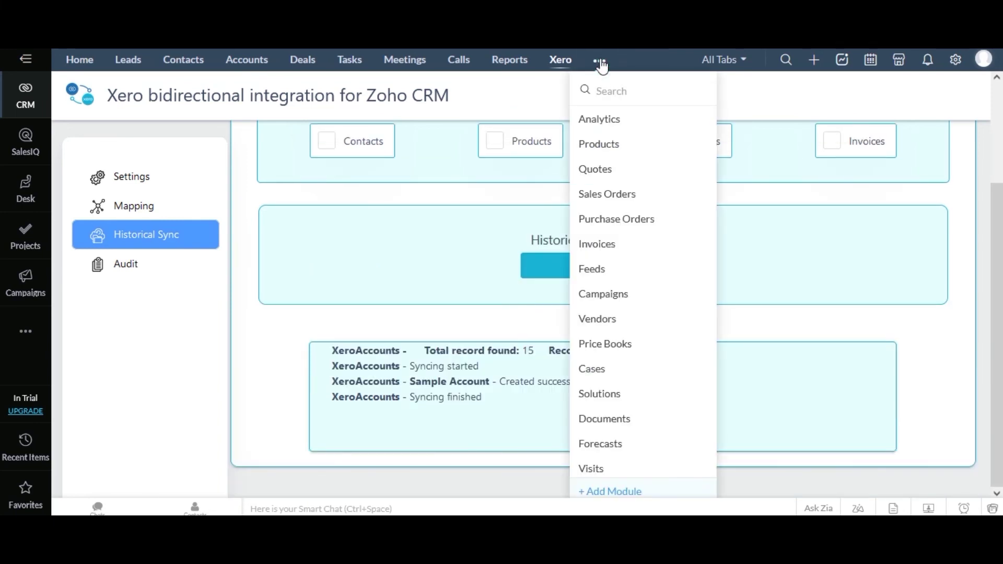
pyautogui.write('Xer')
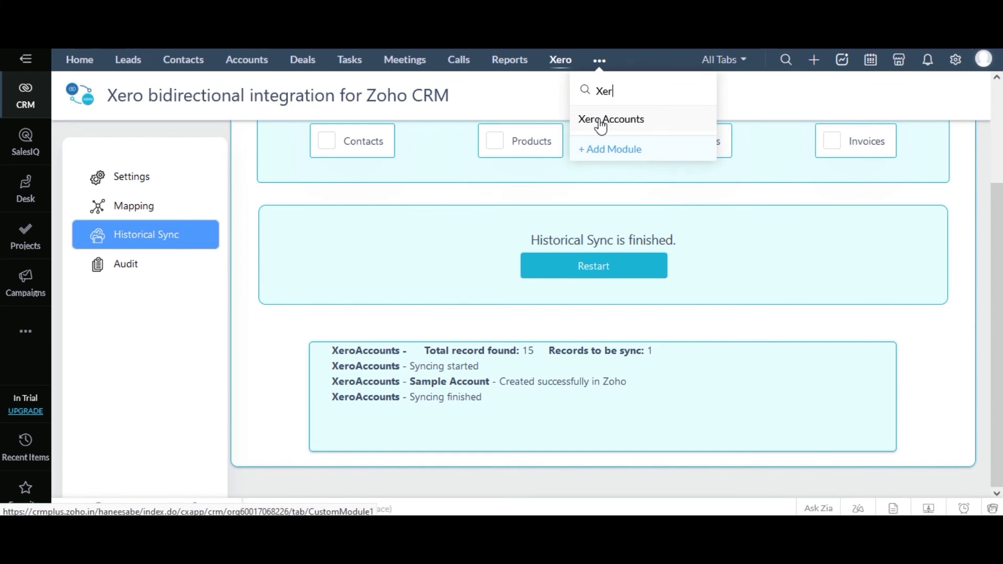
pyautogui.click(601, 121)
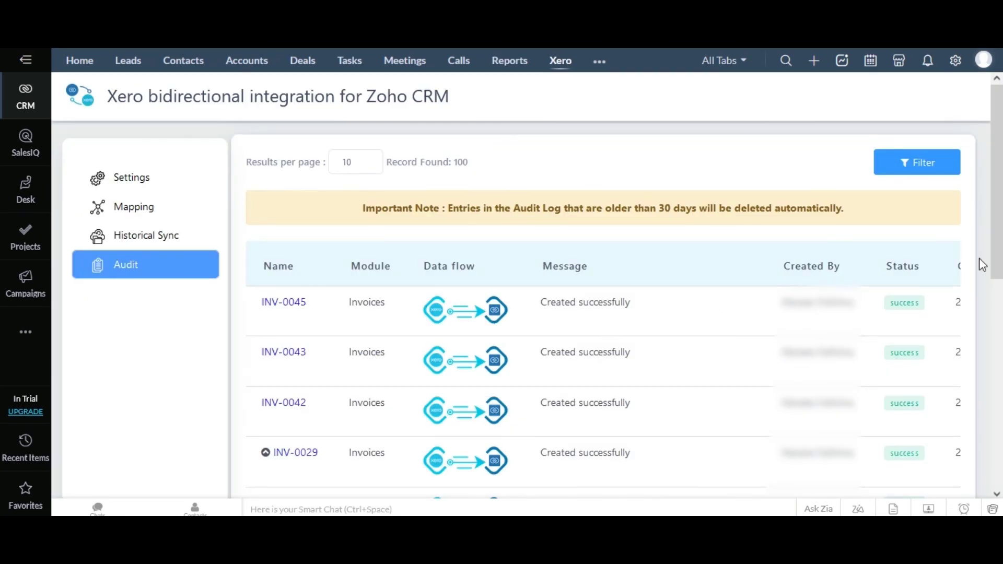
# - In the integration's audit log, retry syncing the failed invoice entry
pyautogui.moveTo(995, 261); pyautogui.dragTo(1000, 387)
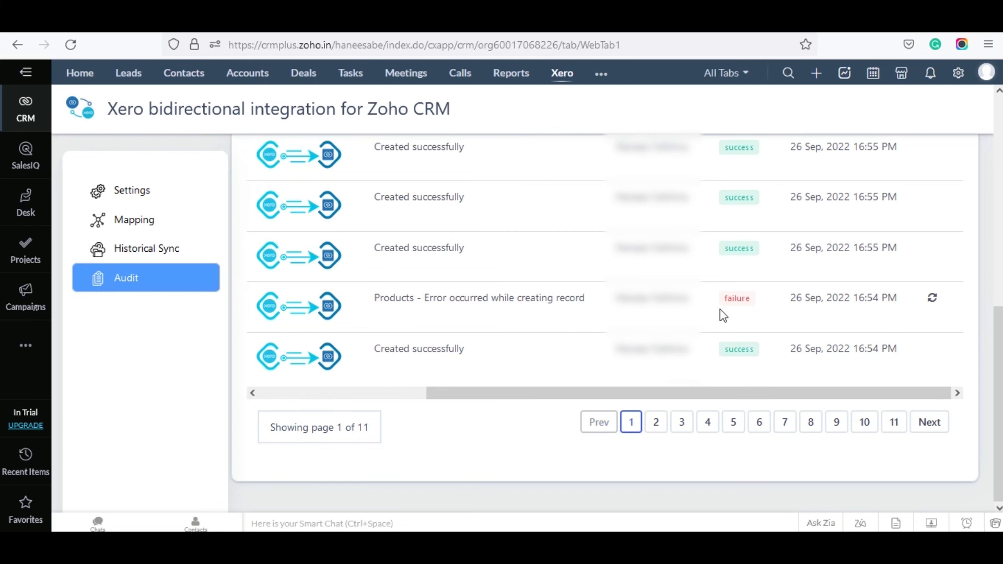
pyautogui.click(933, 307)
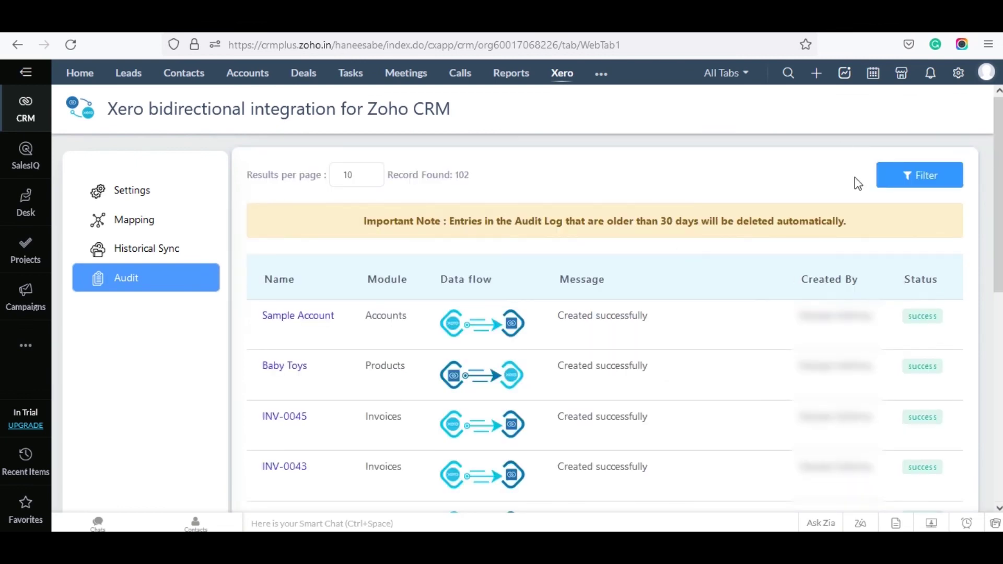
# - Filter the audit log to entries from 25/09/2022 to 28/09/2022
pyautogui.click(907, 182)
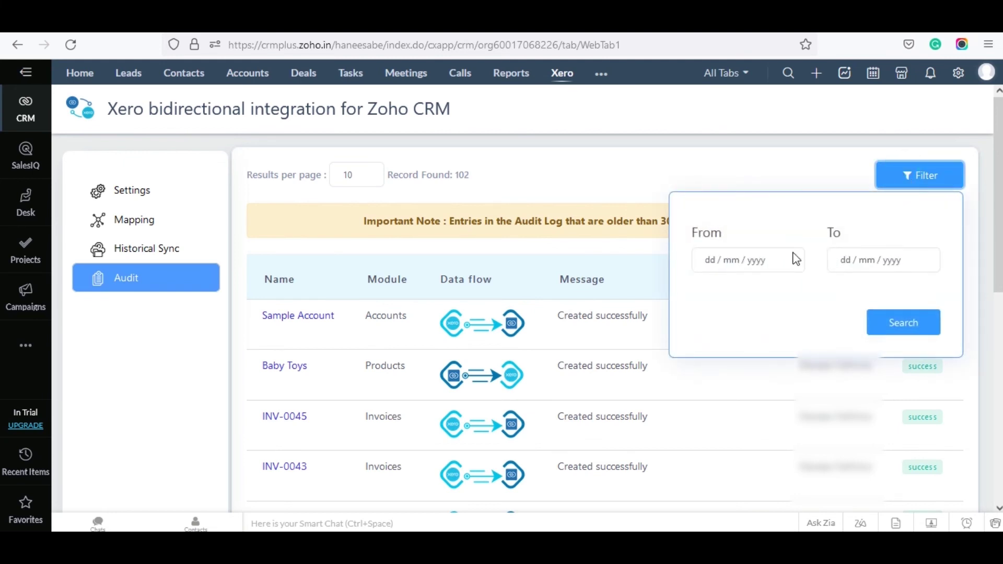
pyautogui.click(769, 263)
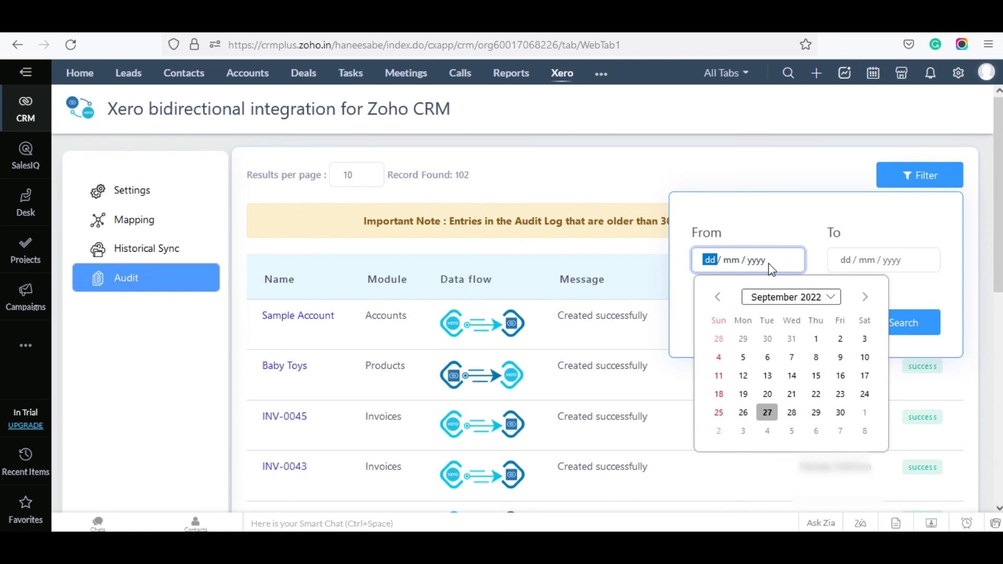
pyautogui.click(719, 413)
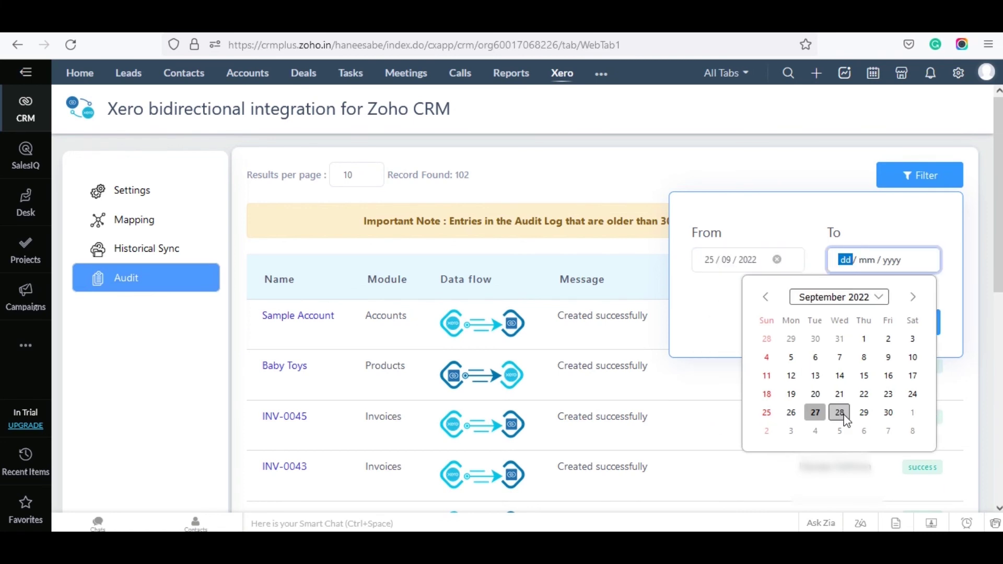
pyautogui.click(844, 416)
pyautogui.click(900, 333)
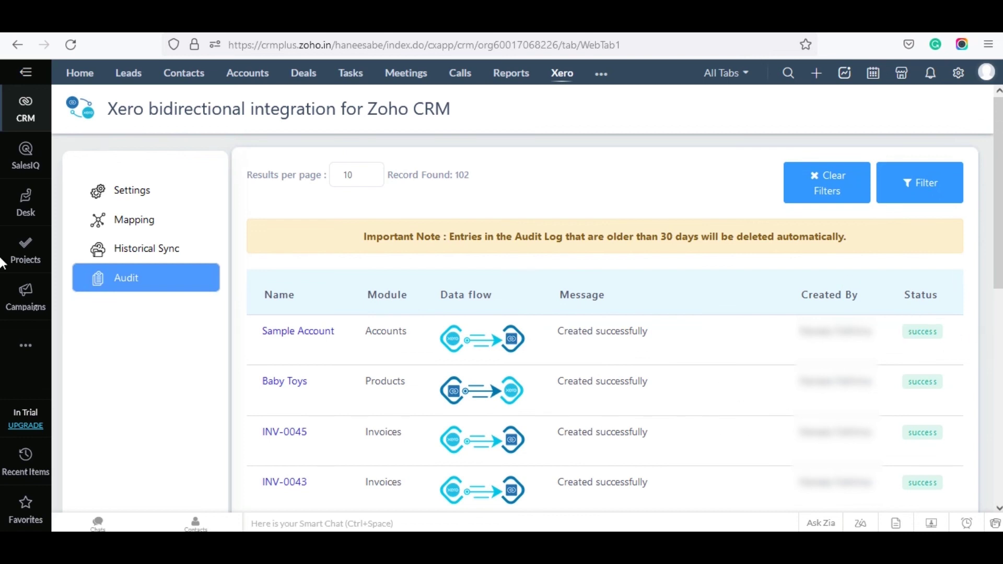
# - Review the date-filtered audit entries with their statuses and creation times, and clear the filter
pyautogui.scroll(-8, 2, 313)
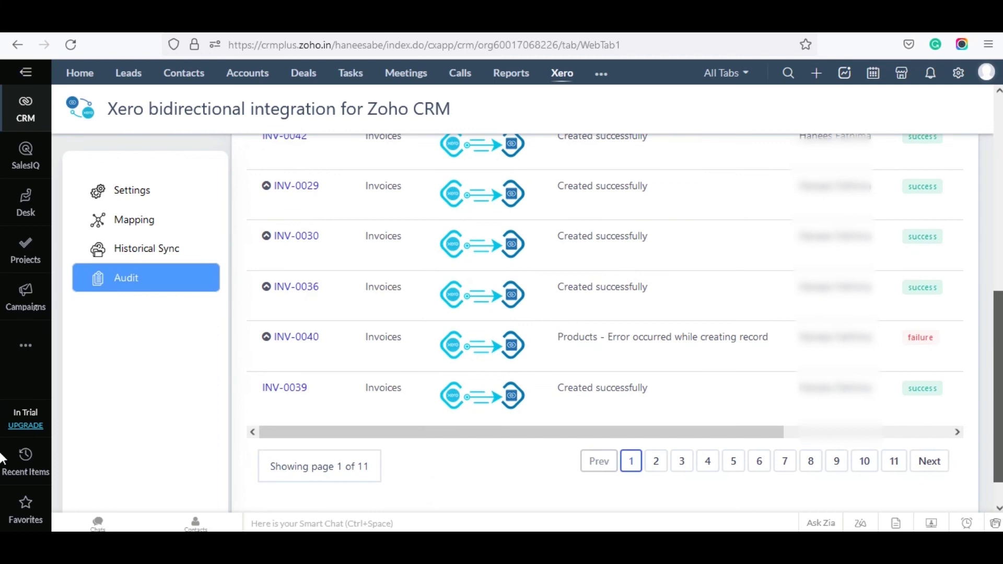
pyautogui.moveTo(676, 433); pyautogui.dragTo(862, 422)
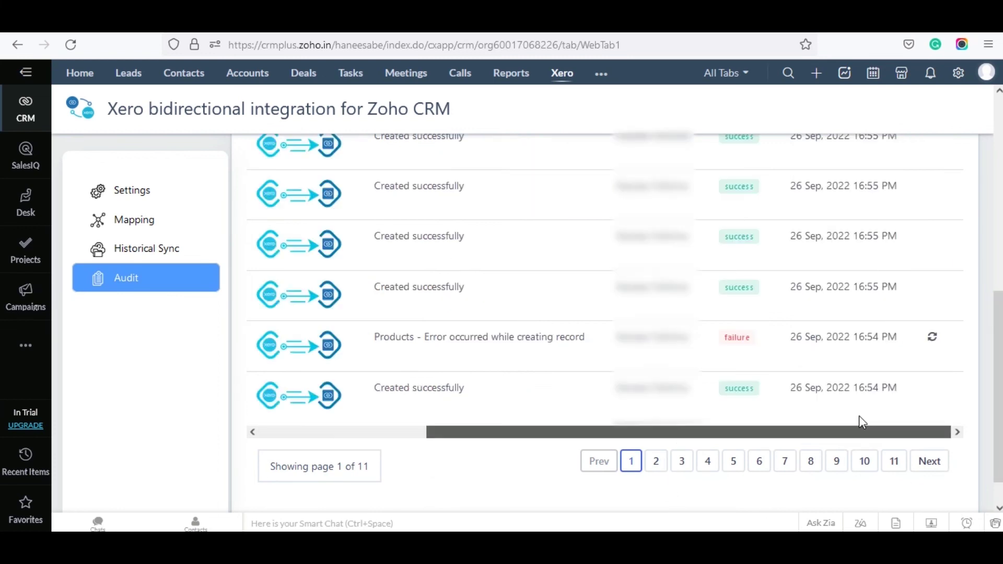
pyautogui.scroll(8, 997, 222)
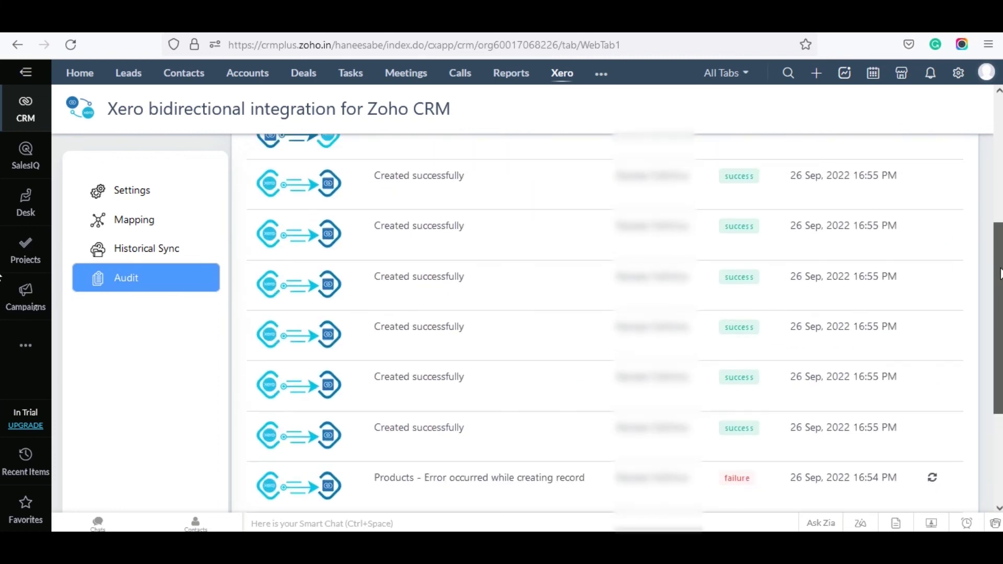
pyautogui.scroll(3, 813, 191)
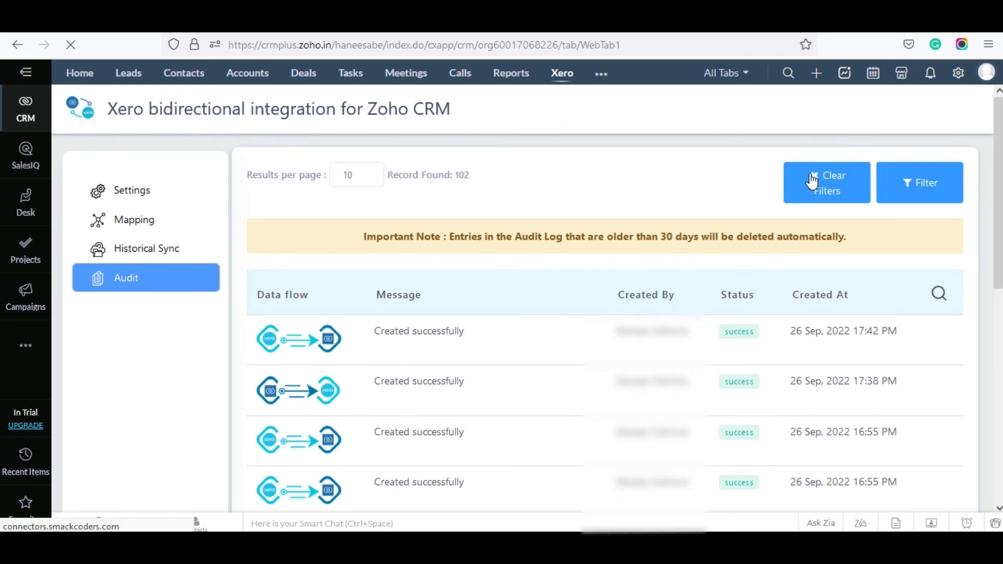
pyautogui.click(811, 184)
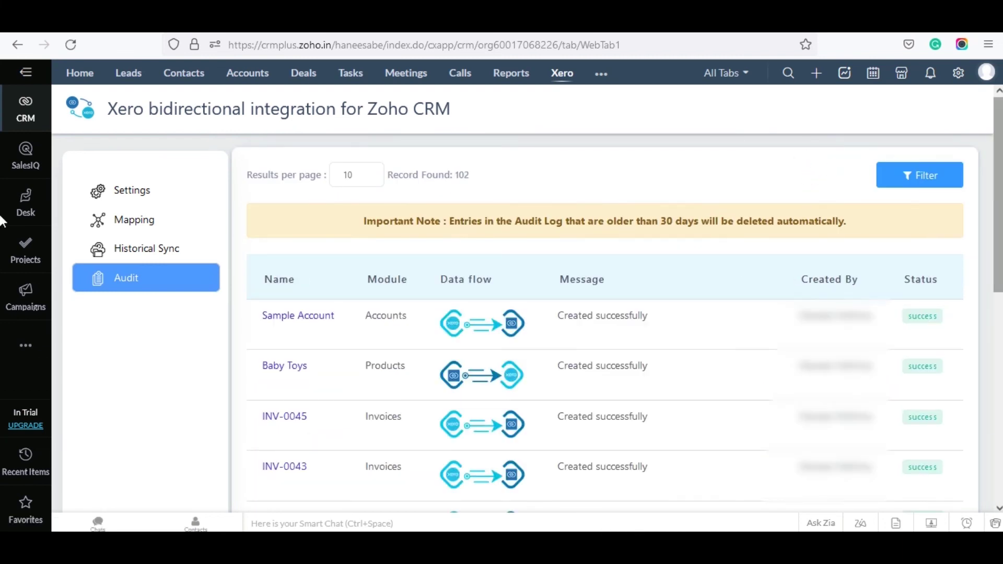
# - Show the column search fields in the audit log table
pyautogui.scroll(-8, 2, 222)
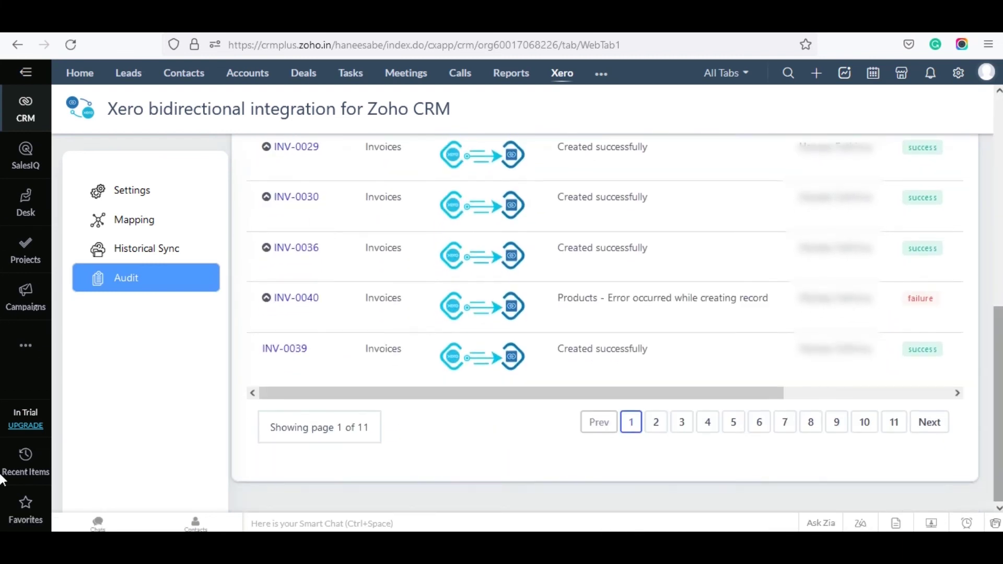
pyautogui.moveTo(740, 399); pyautogui.dragTo(999, 280)
pyautogui.scroll(1, 966, 450)
pyautogui.click(936, 178)
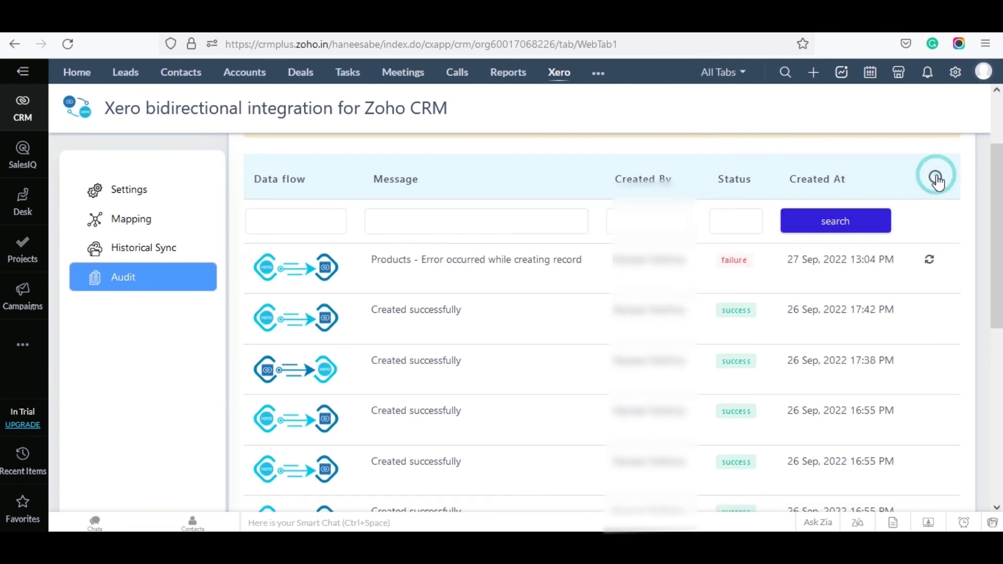
# - Search the audit log for entries whose module is Invoices
pyautogui.moveTo(999, 301); pyautogui.dragTo(999, 455)
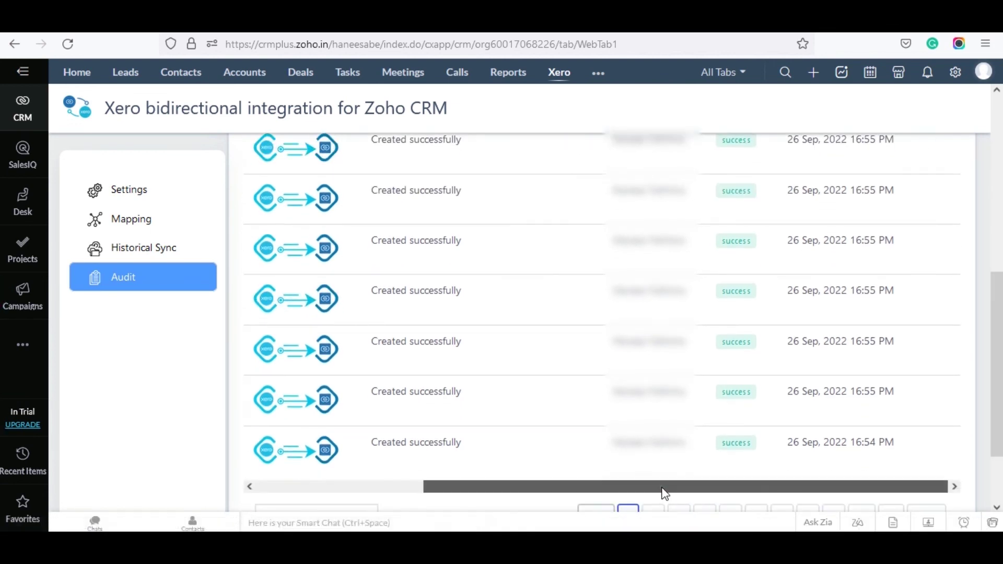
pyautogui.moveTo(663, 488); pyautogui.dragTo(495, 487)
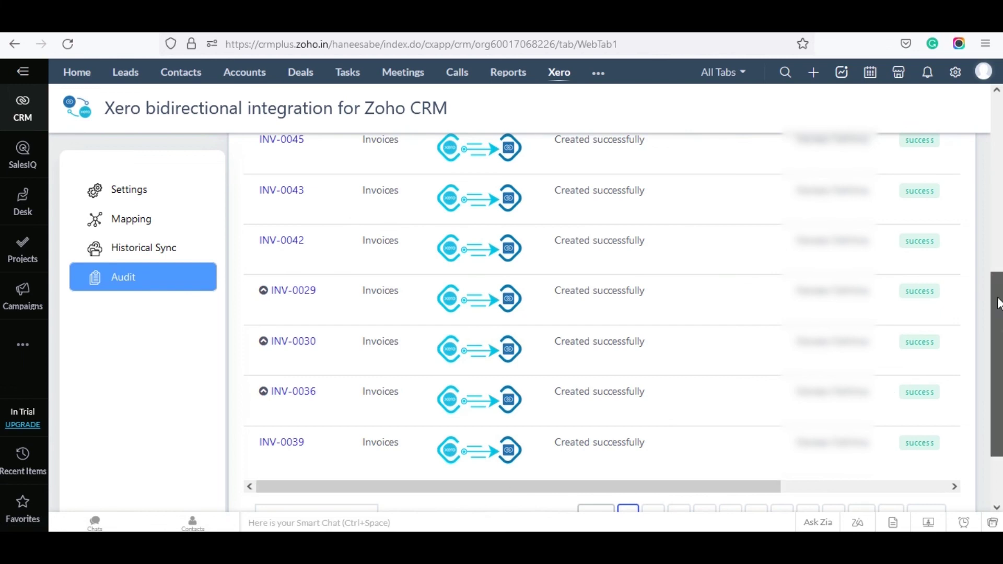
pyautogui.moveTo(996, 291); pyautogui.dragTo(995, 211)
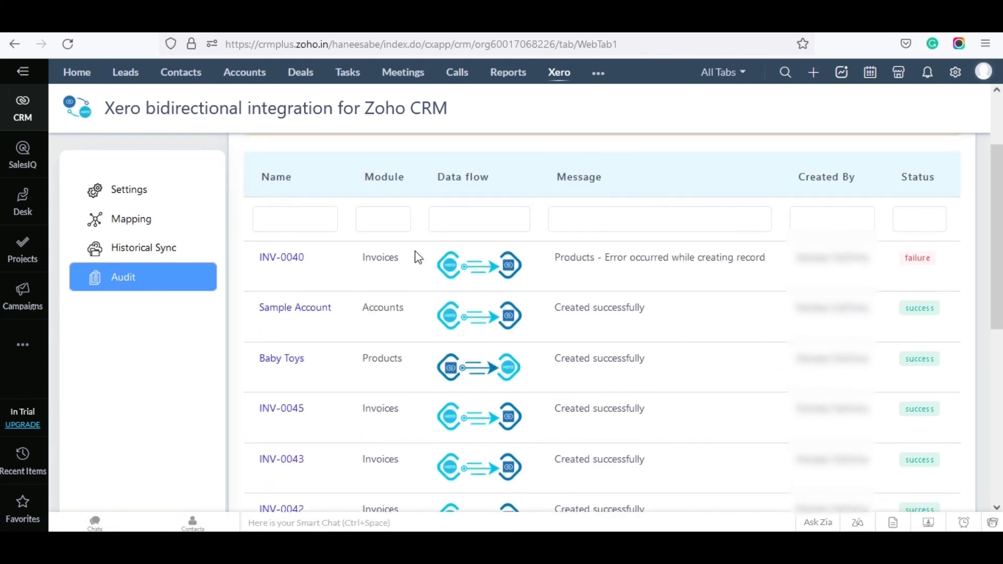
pyautogui.click(374, 223)
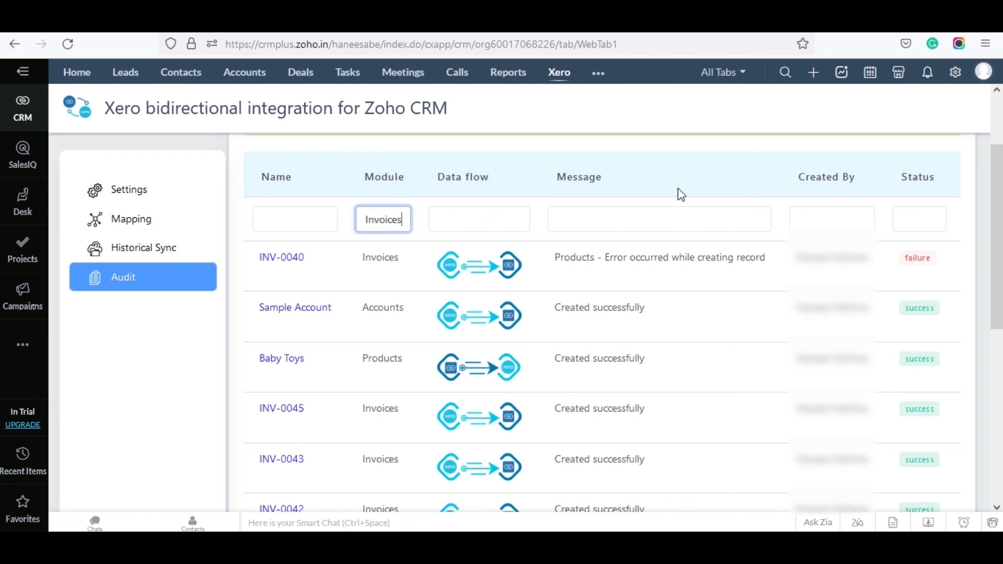
pyautogui.scroll(-5, 998, 203)
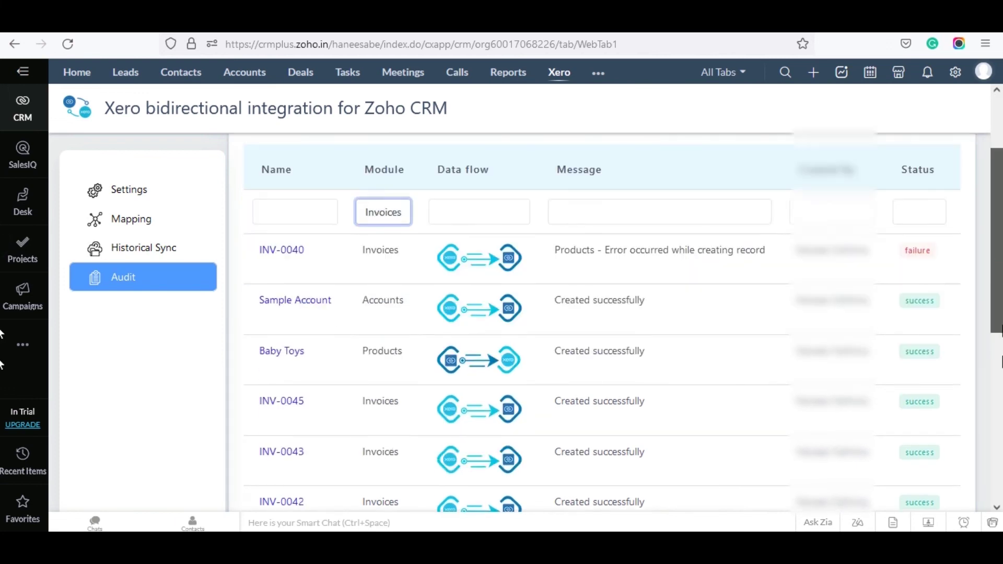
pyautogui.click(766, 457)
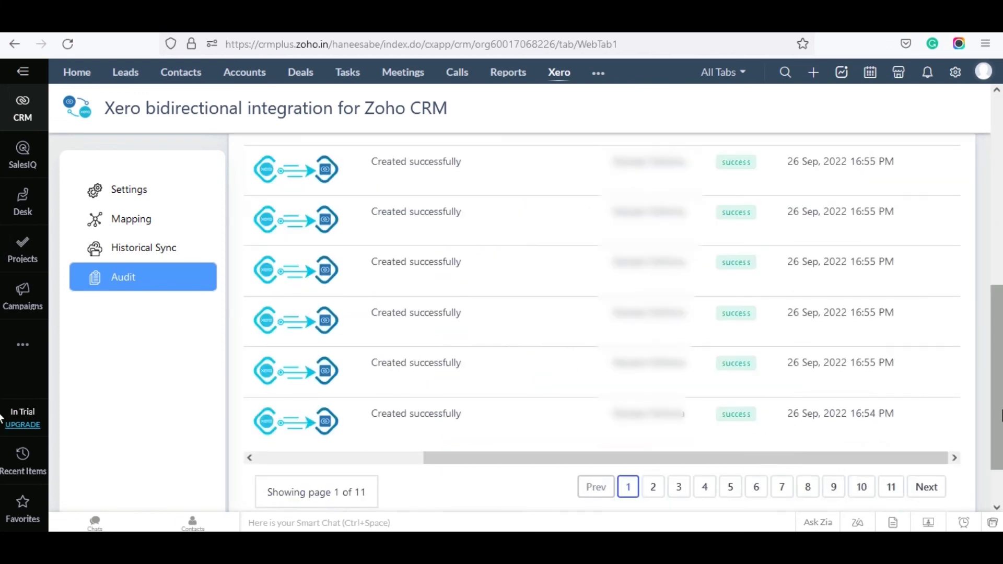
pyautogui.scroll(10, 982, 413)
pyautogui.click(943, 284)
pyautogui.click(943, 284)
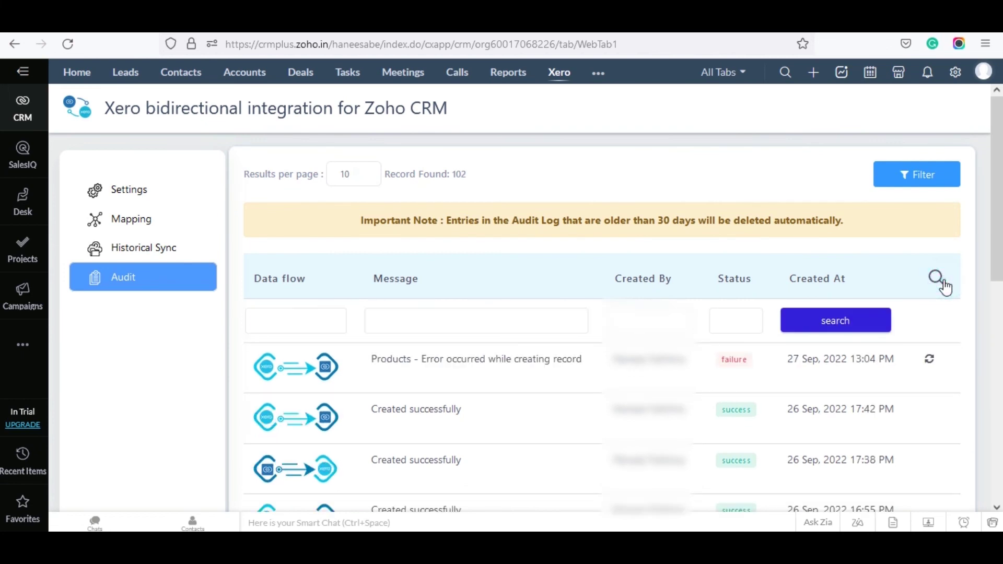
pyautogui.click(834, 328)
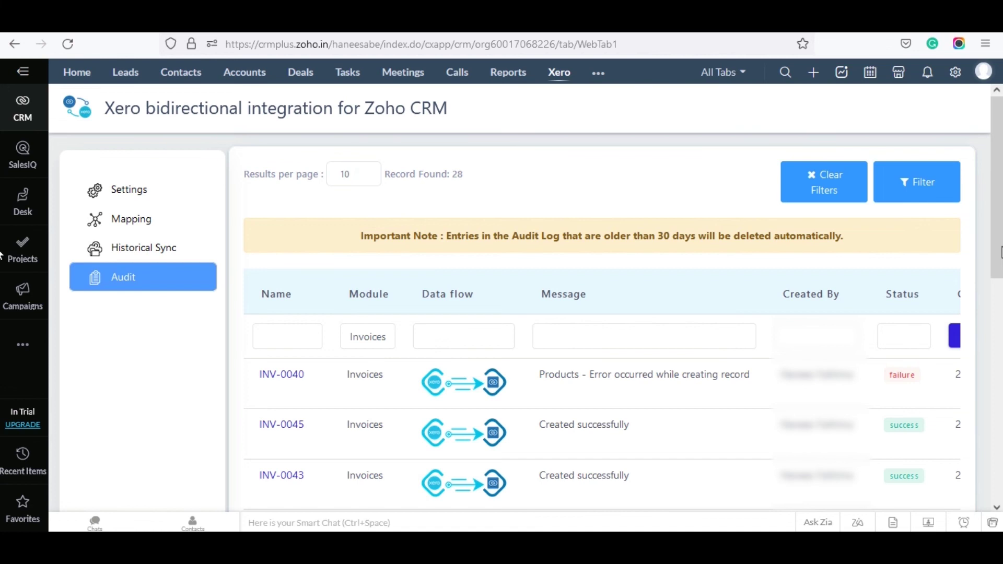
# - Review the audit entries found for the Invoices module, including their messages and statuses
pyautogui.scroll(-5, 2, 359)
pyautogui.scroll(2, 2, 359)
pyautogui.scroll(-5, 1, 397)
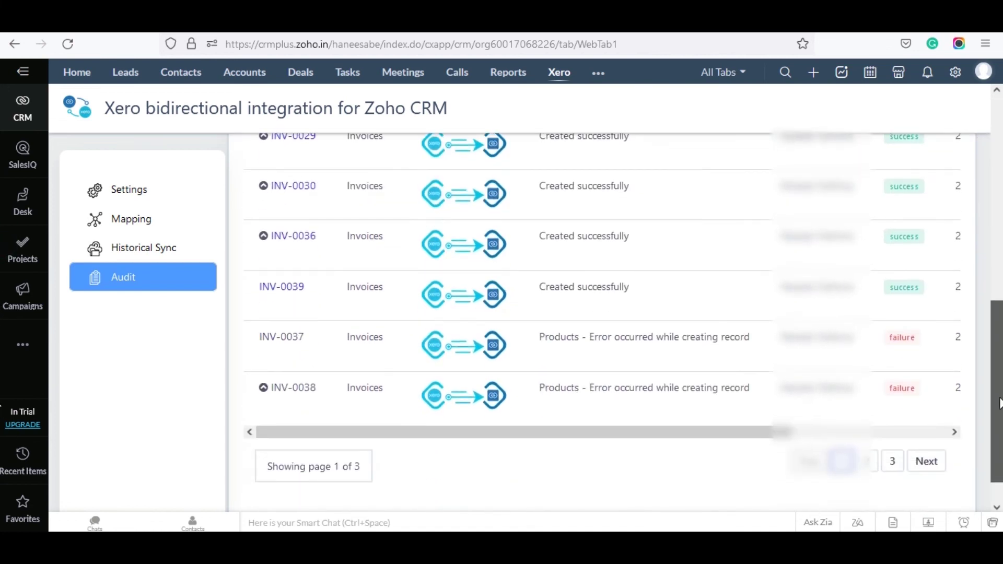
pyautogui.scroll(5, 2, 340)
pyautogui.moveTo(1000, 219); pyautogui.dragTo(999, 187)
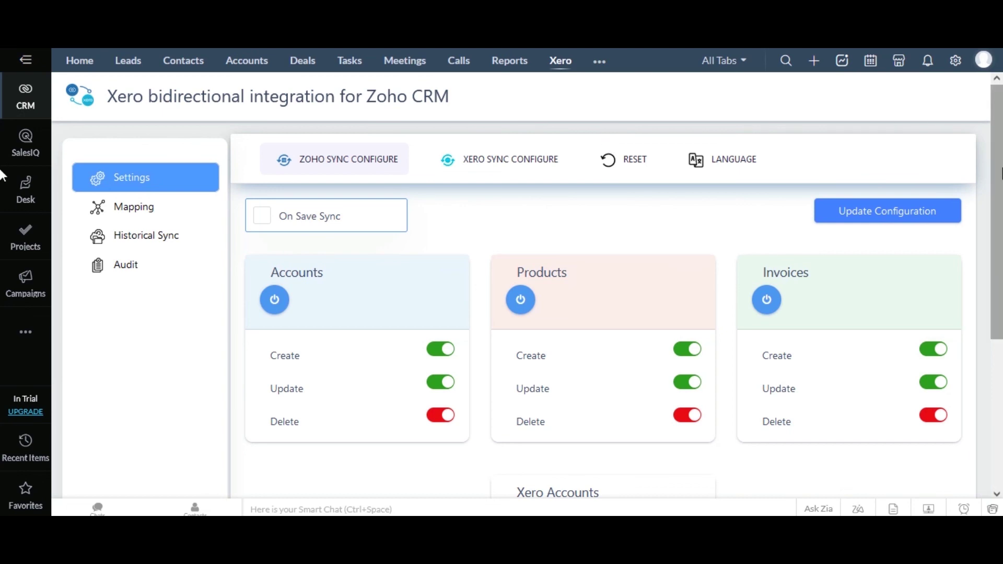
# - In the integration's language settings, choose English and update the language
pyautogui.scroll(-1, 4, 180)
pyautogui.scroll(1, 998, 173)
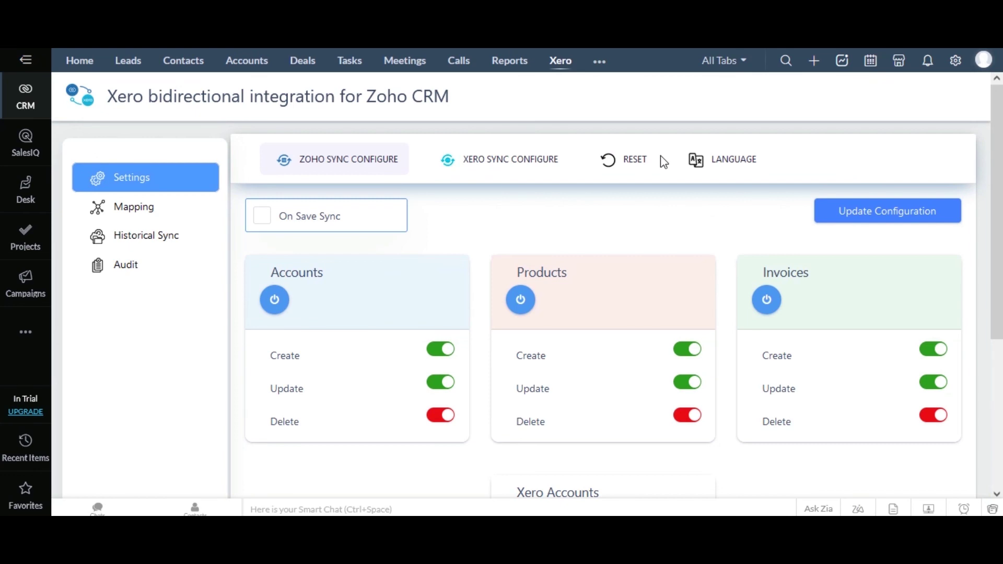
pyautogui.click(718, 162)
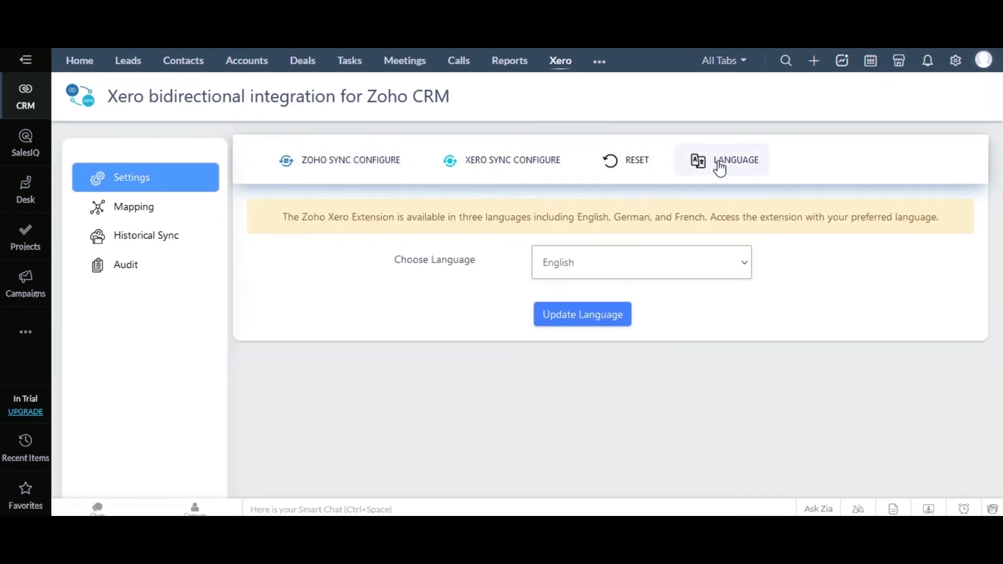
pyautogui.click(737, 265)
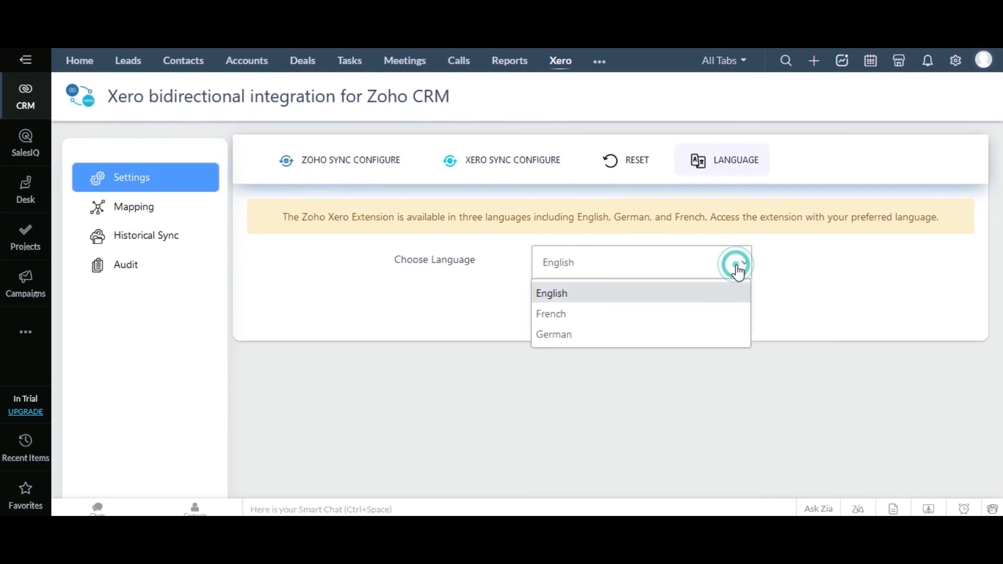
pyautogui.click(602, 302)
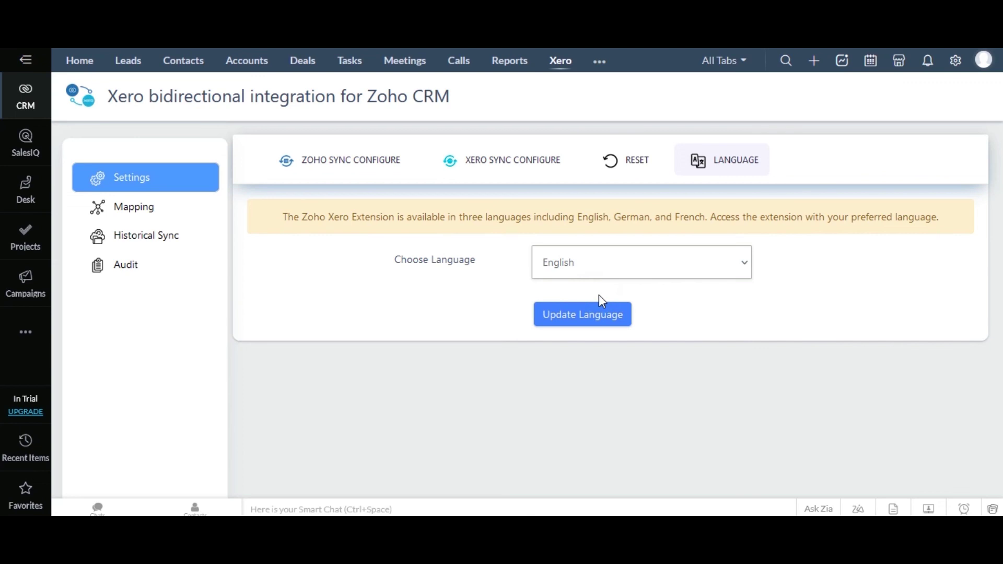
pyautogui.click(594, 318)
# - Open the integration's connection reset settings to examine how to change the Xero account
pyautogui.click(609, 169)
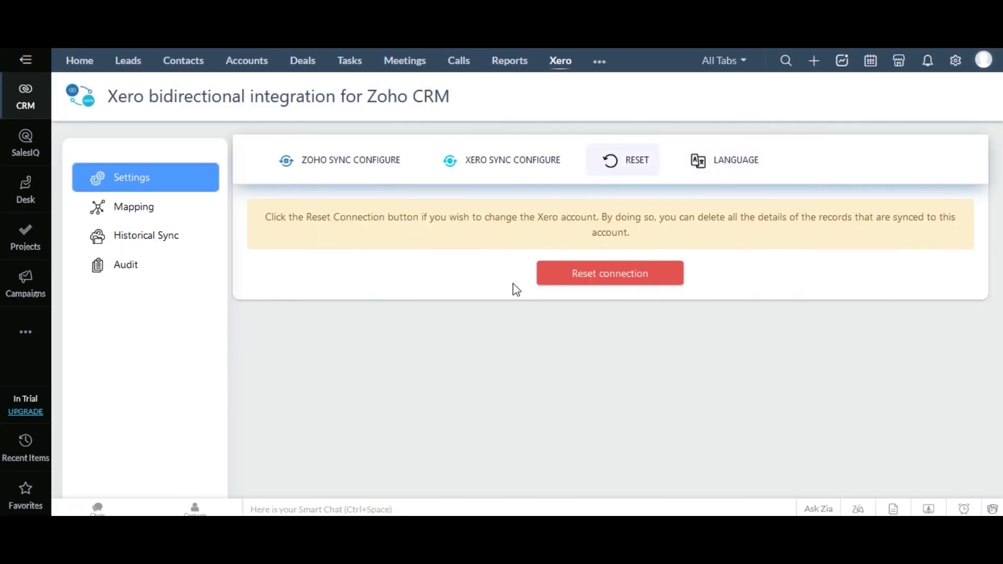